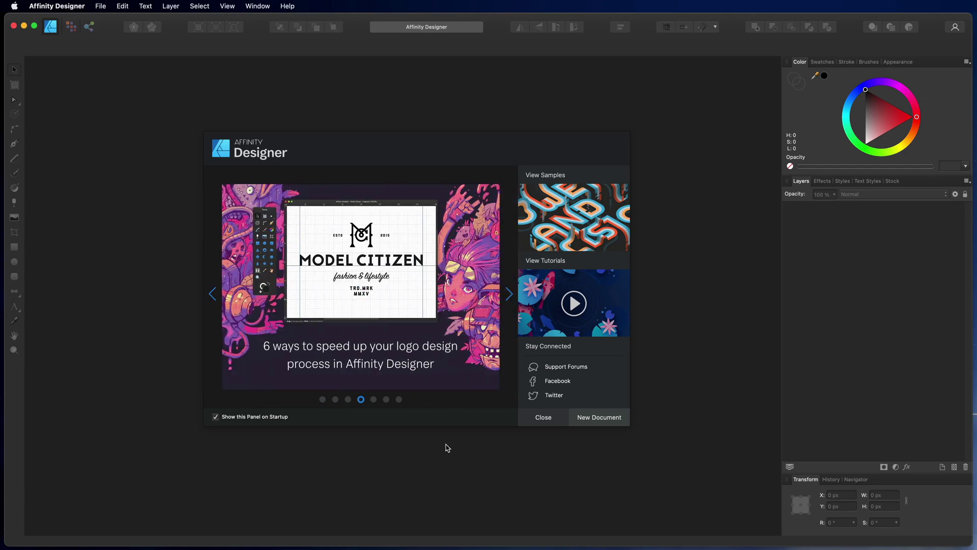
- Create a new 800 × 600 px document from the Web SVGA preset on the welcome panel
click(600, 420)
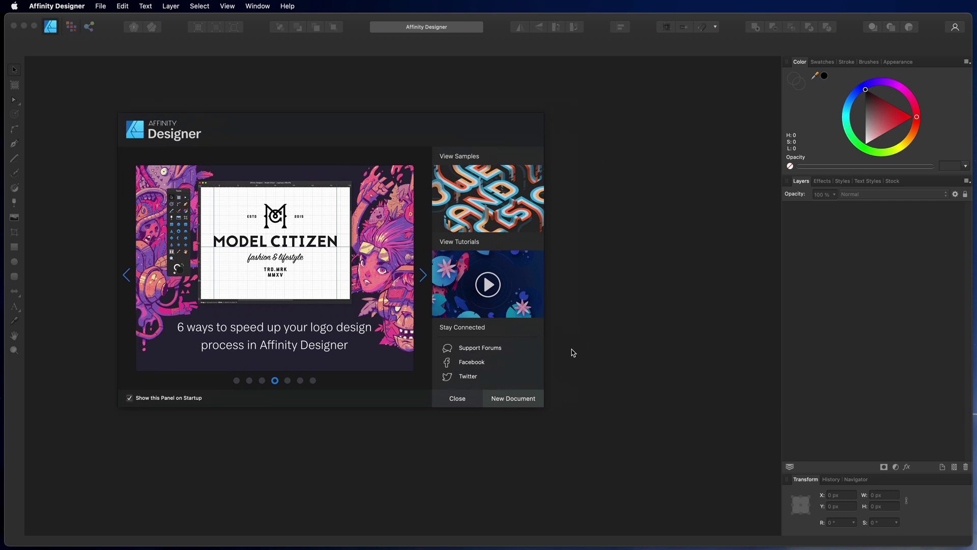
click(529, 402)
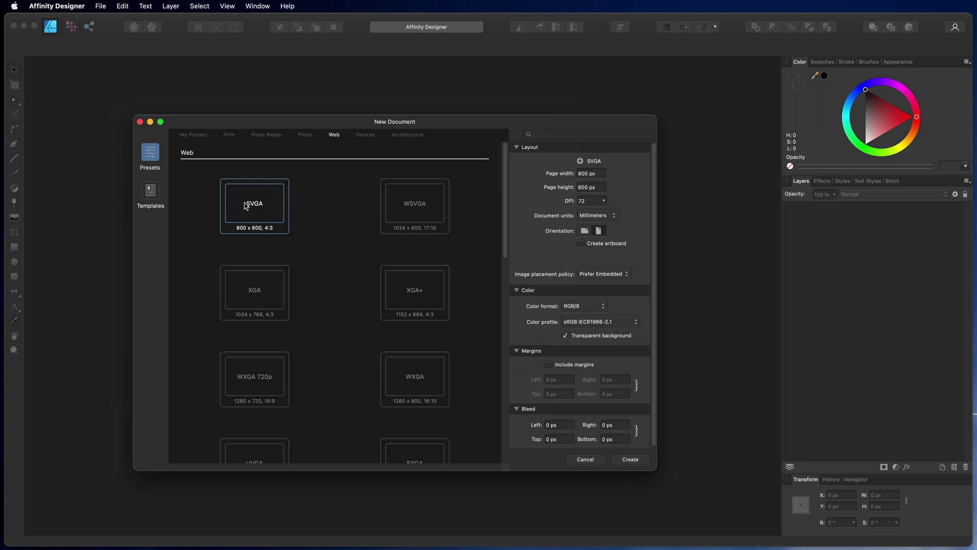
click(630, 460)
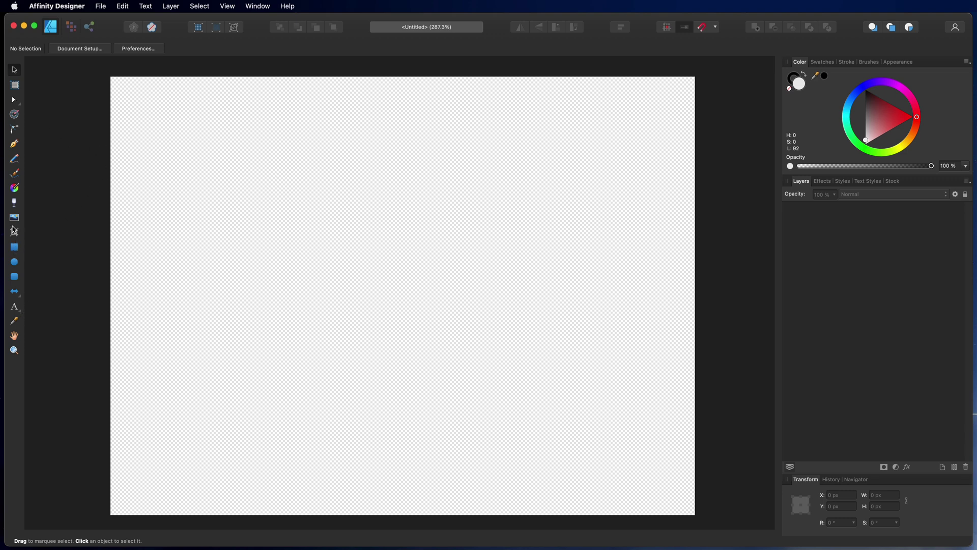
- Paint a thick black wave, then a wide stroke with a striped multi-line Engraving brush
click(15, 173)
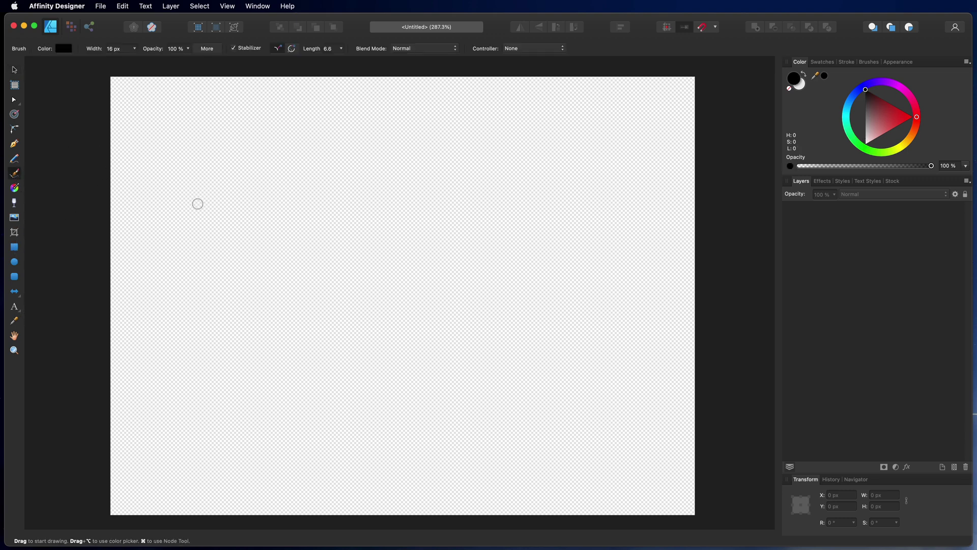
mouse_move(192, 227)
mouse_down()
mouse_move(201, 205)
mouse_move(260, 210)
mouse_move(376, 198)
mouse_move(457, 231)
mouse_move(520, 183)
mouse_up()
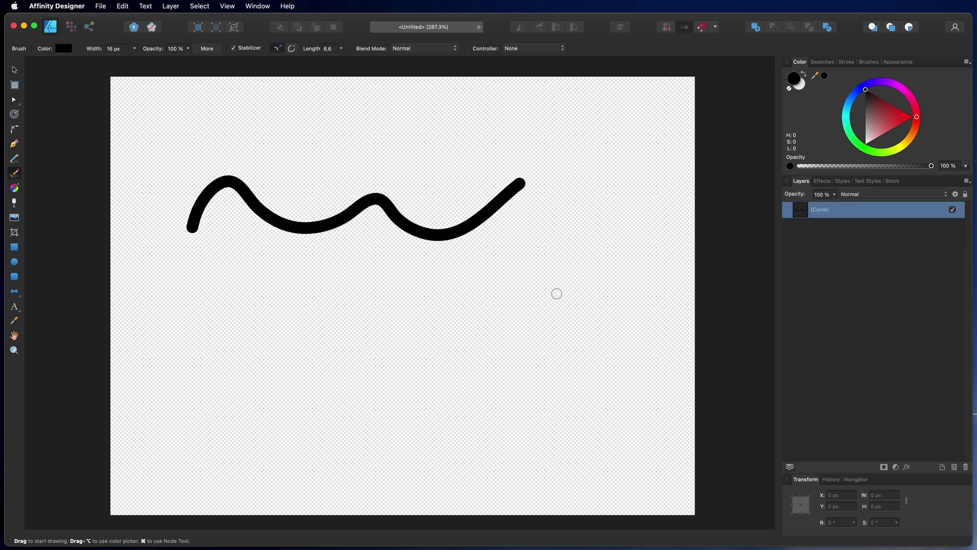
click(869, 62)
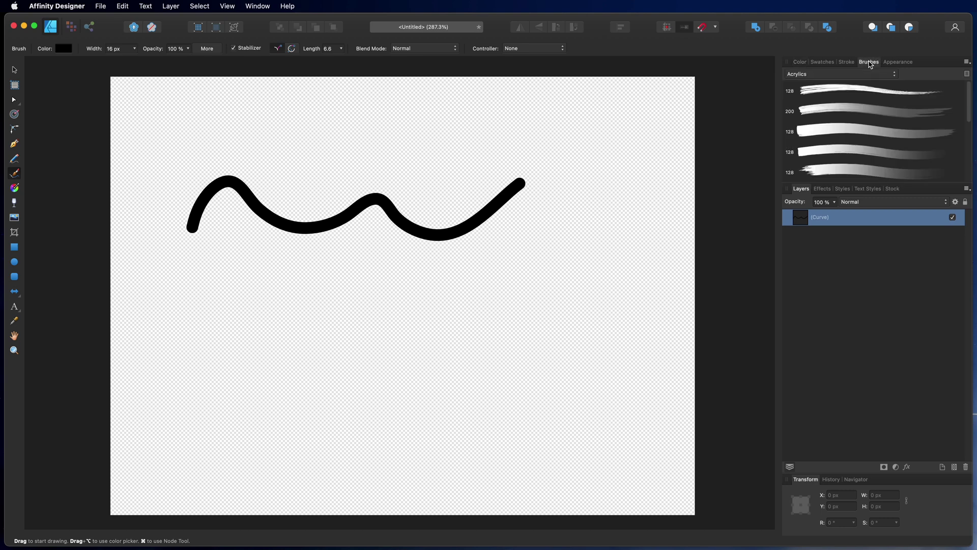
click(810, 75)
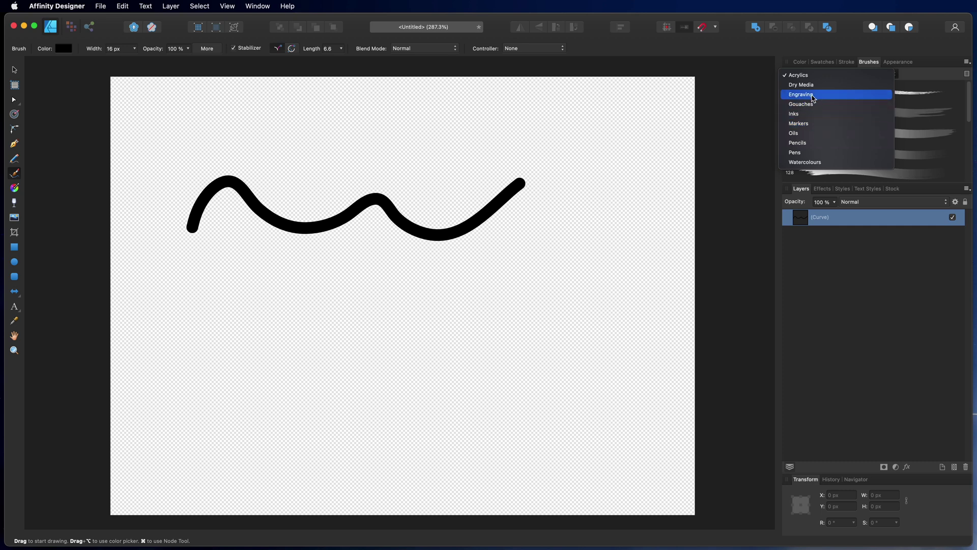
click(813, 96)
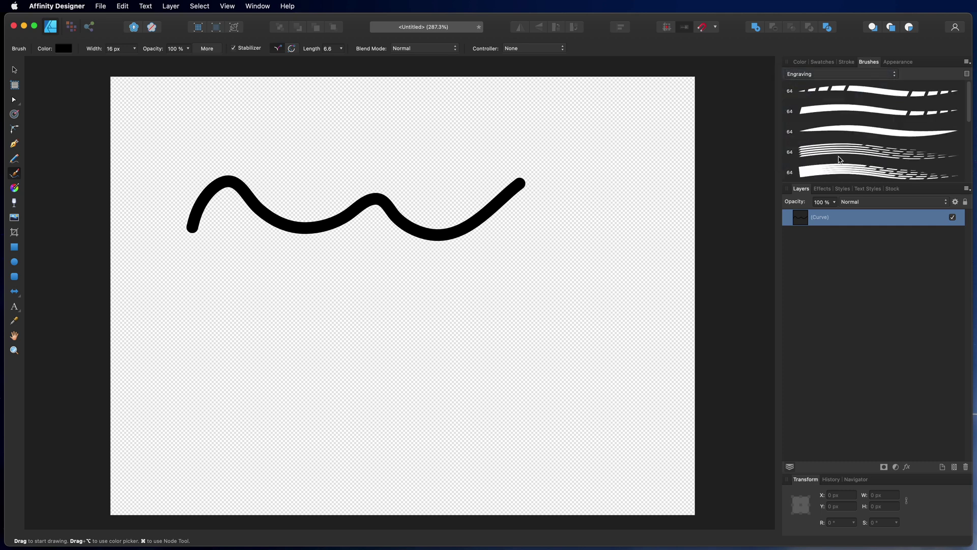
click(848, 151)
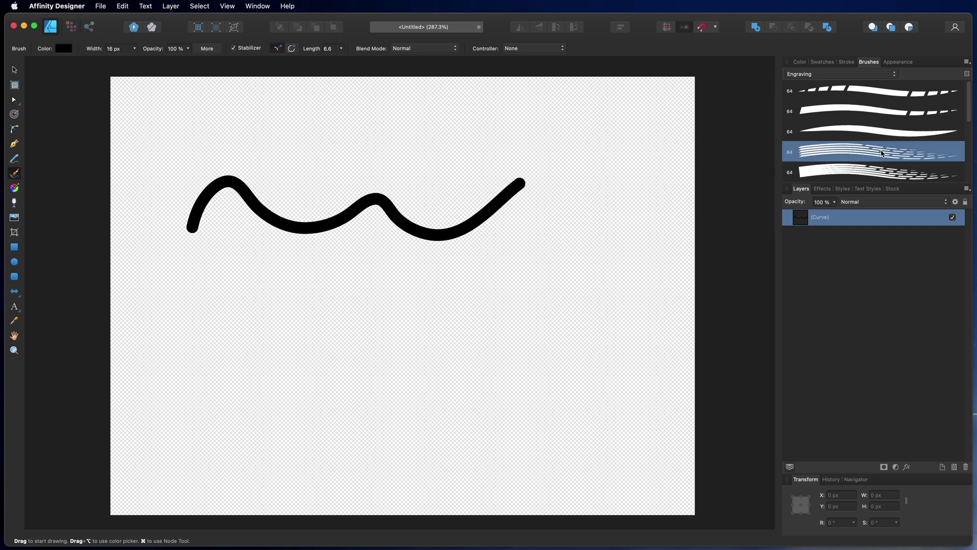
mouse_move(237, 351)
mouse_down()
mouse_move(443, 328)
mouse_move(675, 263)
mouse_up()
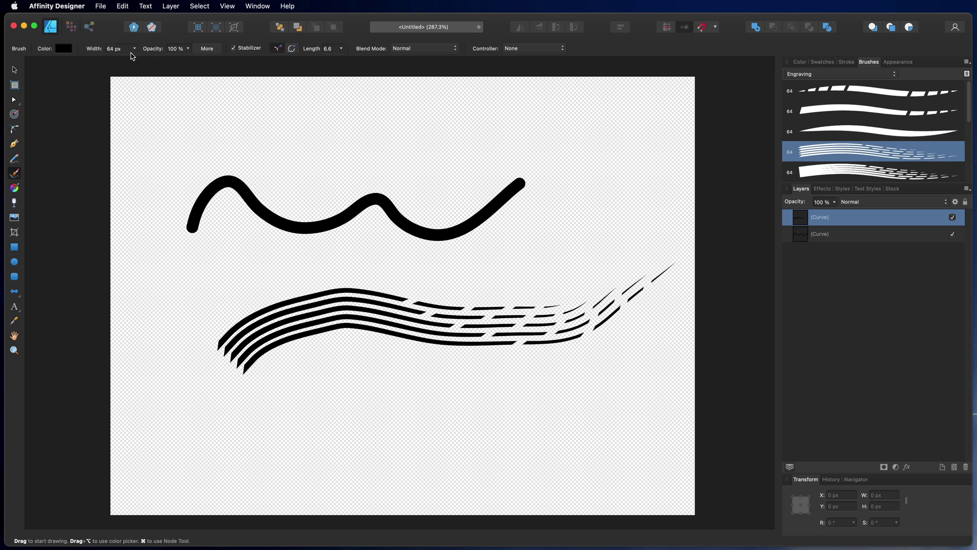
- Narrow the Engraving brush to 23 px and paint four more striped strokes around the canvas
click(136, 49)
drag(133, 60, 110, 60)
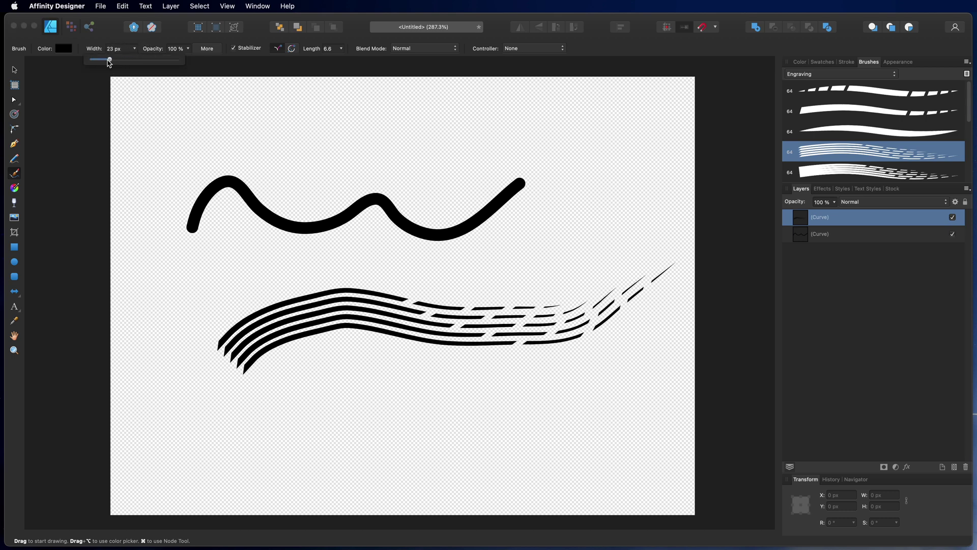
drag(233, 430, 584, 399)
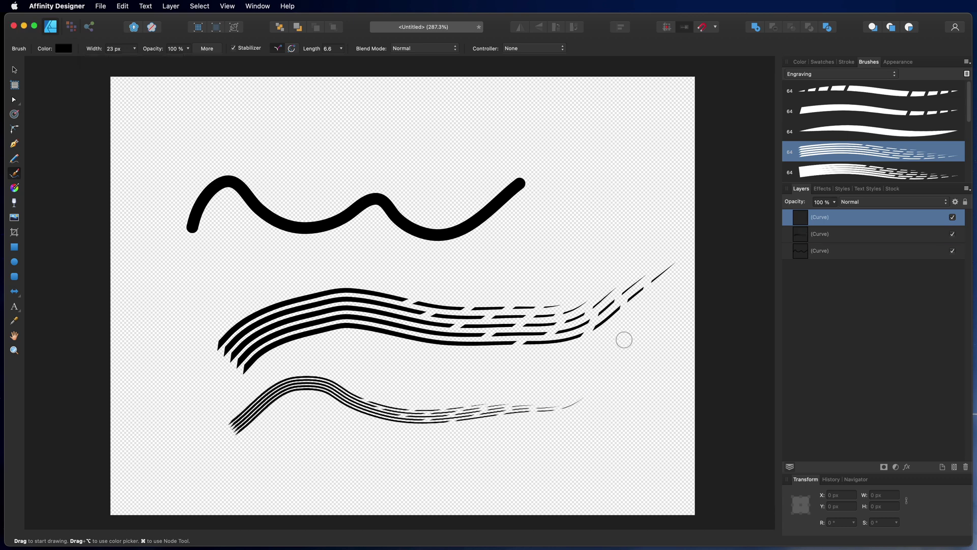
drag(433, 271, 578, 185)
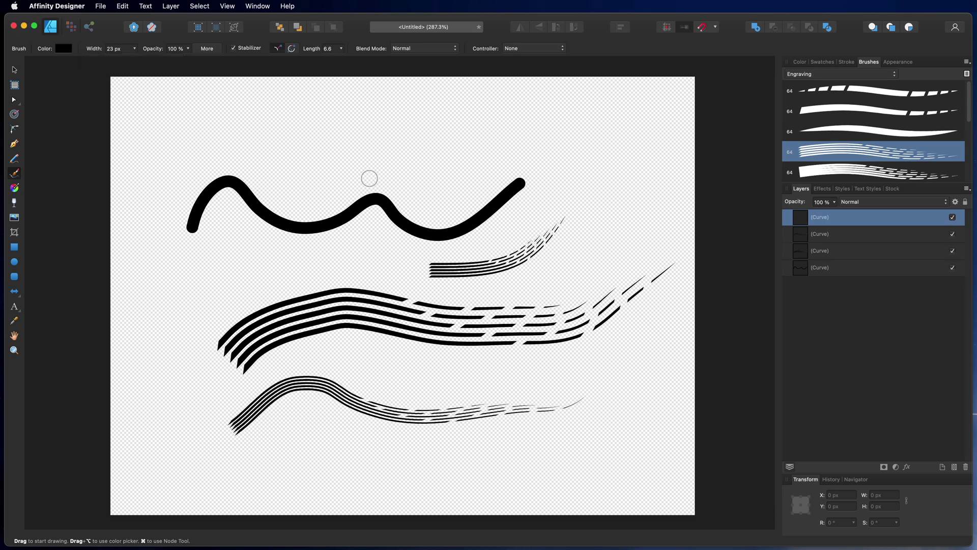
mouse_move(337, 172)
mouse_down()
mouse_move(470, 142)
mouse_move(524, 100)
mouse_up()
drag(228, 162, 415, 124)
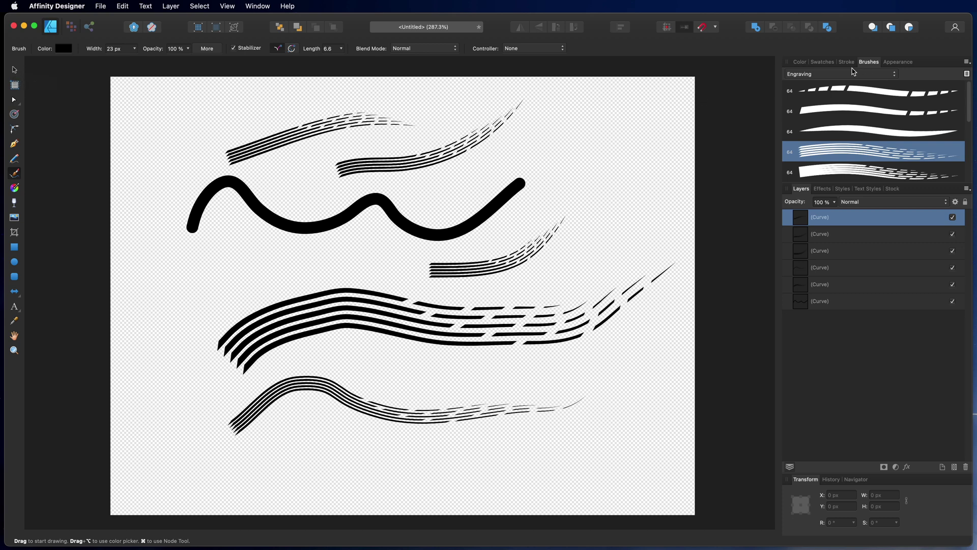
click(844, 74)
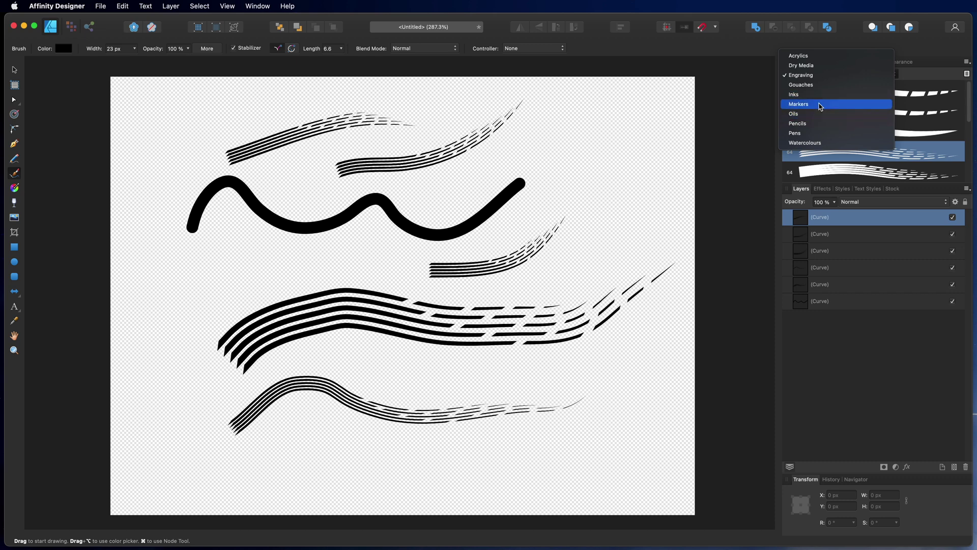
- Keep the Engraving category and deselect the top curve with the Move tool
click(739, 101)
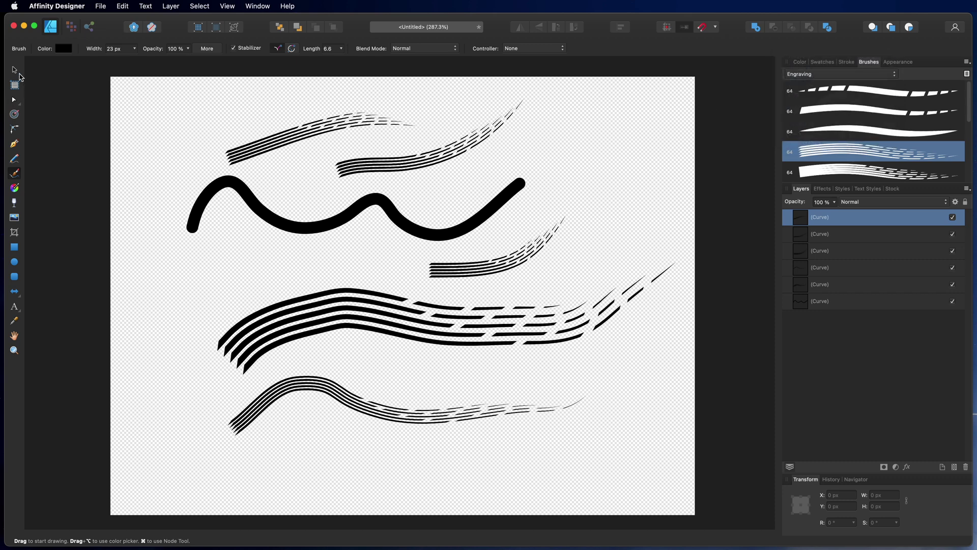
click(15, 71)
click(63, 114)
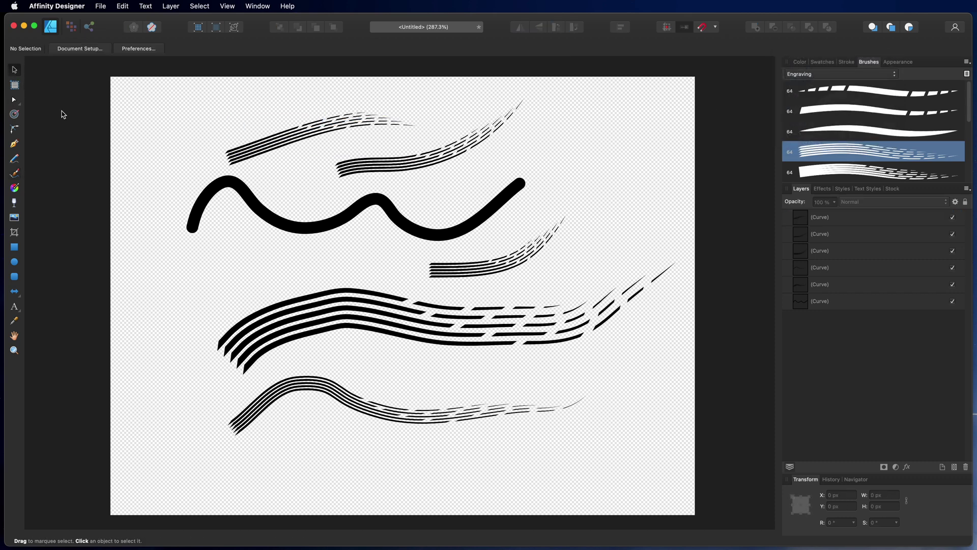
- Create a new 500 × 500 px document through File > New
click(101, 6)
click(102, 21)
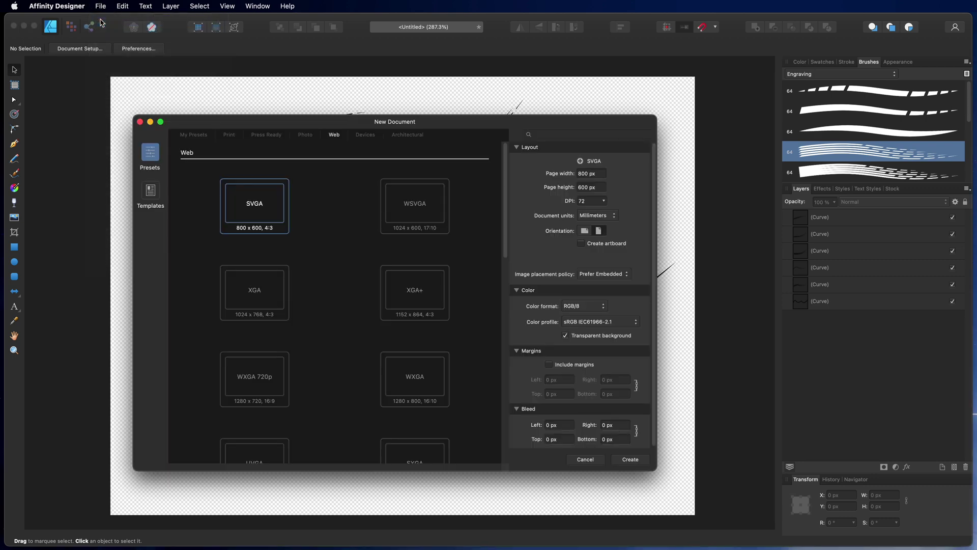
double_click(580, 173)
text(5)
double_click(583, 188)
text(500)
click(631, 460)
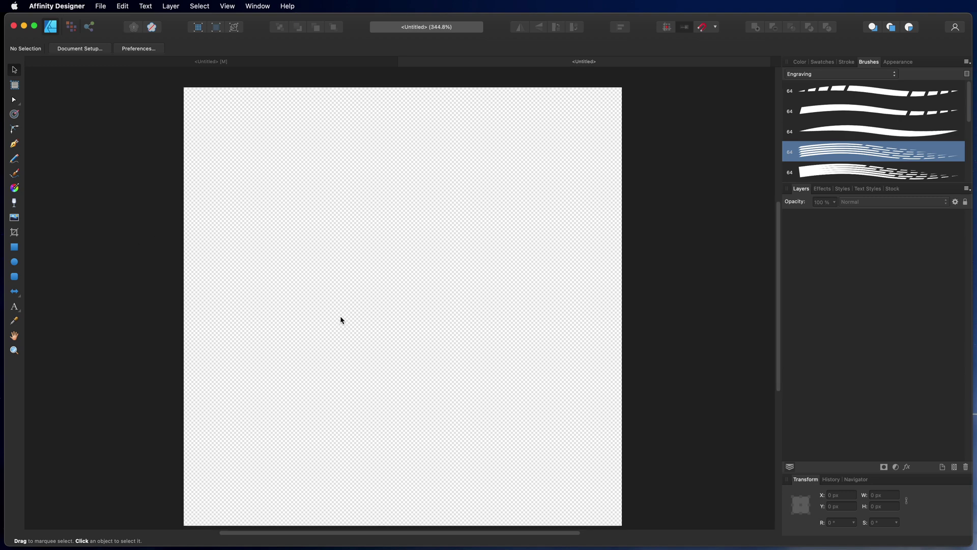
- Draw a rectangle covering the whole page and give it a black fill
scroll(341, 320, down, 1)
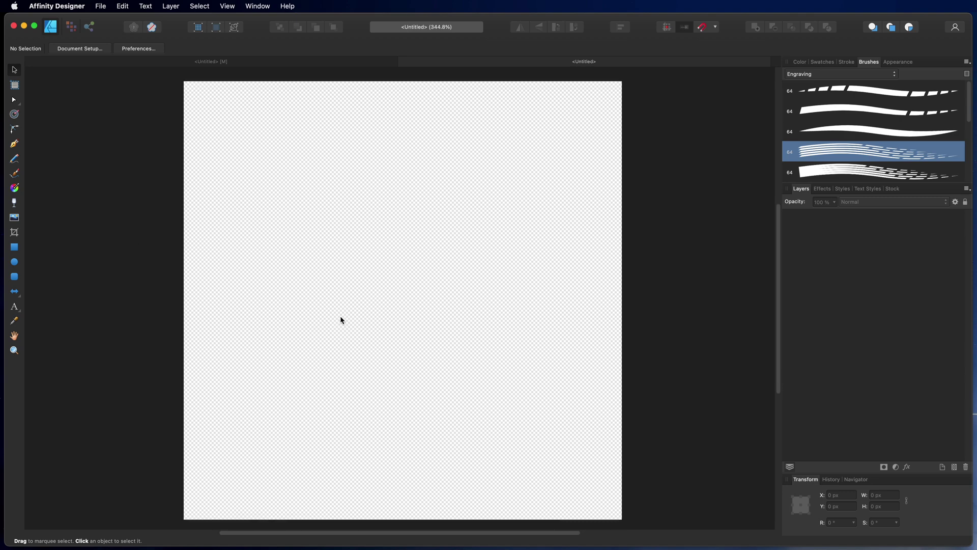
click(14, 247)
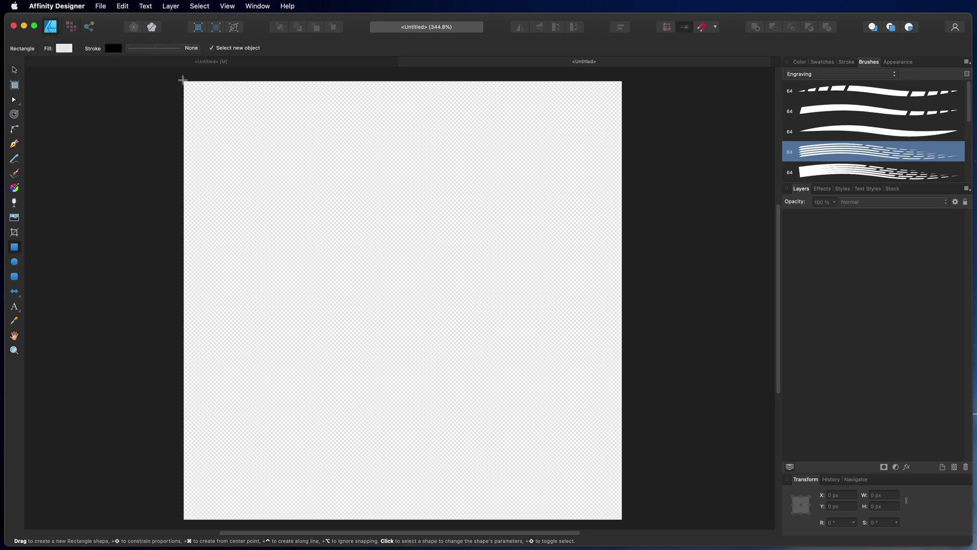
drag(183, 80, 624, 491)
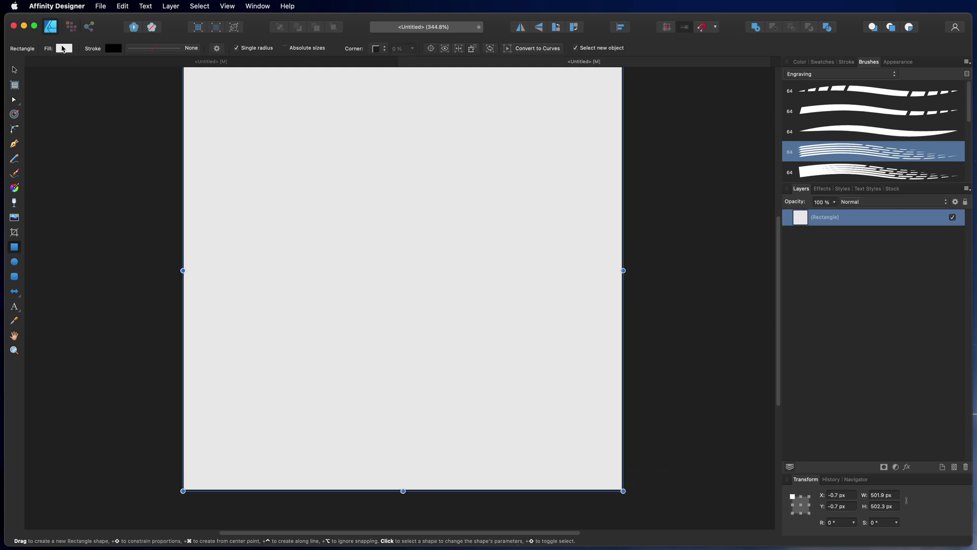
click(63, 48)
click(127, 167)
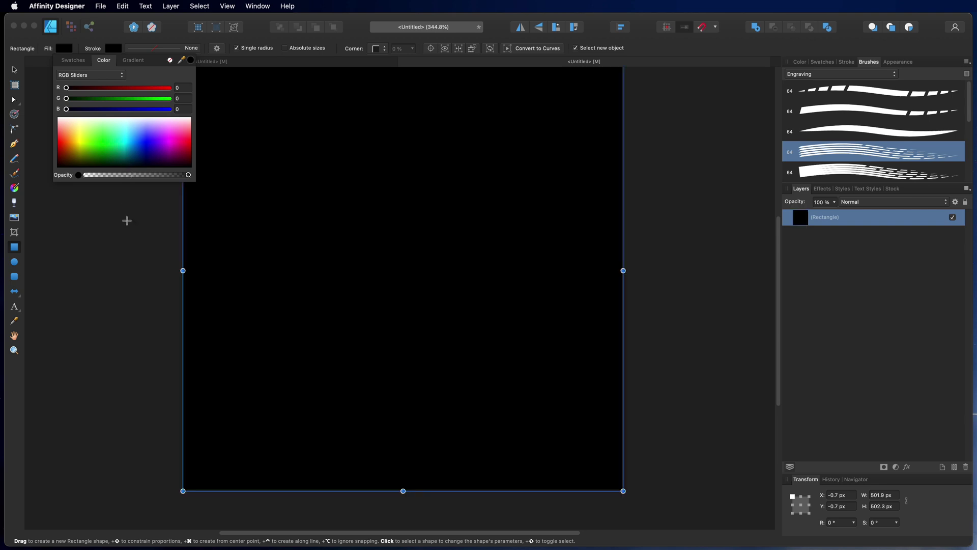
click(15, 72)
click(98, 112)
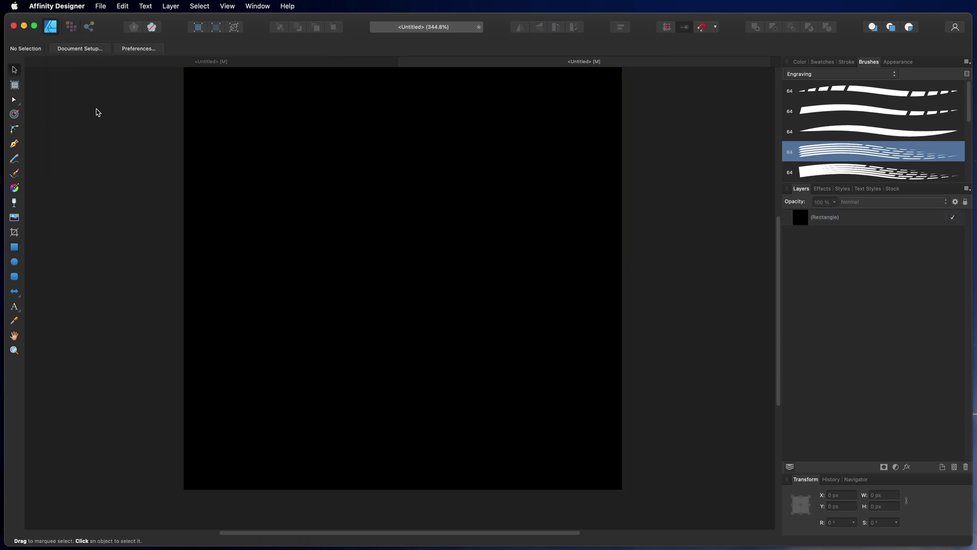
- Lock the black rectangle in the Layers panel and add a new empty layer above it
scroll(567, 285, up, 5)
scroll(565, 286, down, 4)
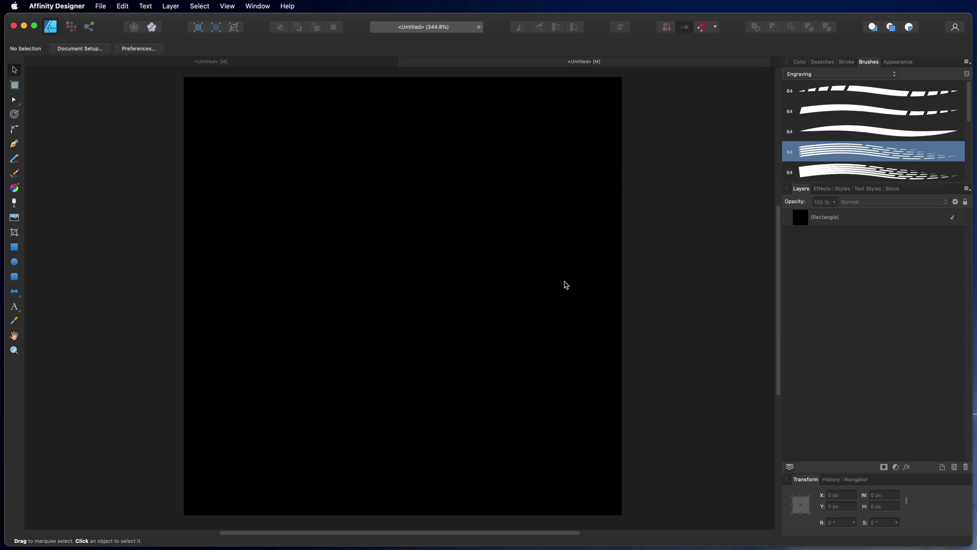
scroll(566, 285, up, 1)
scroll(565, 286, down, 1)
click(896, 217)
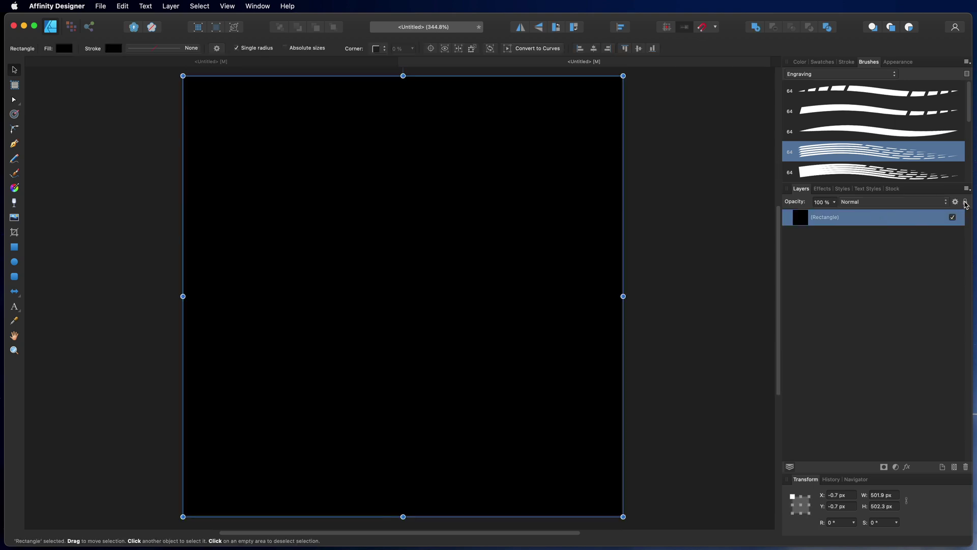
click(966, 203)
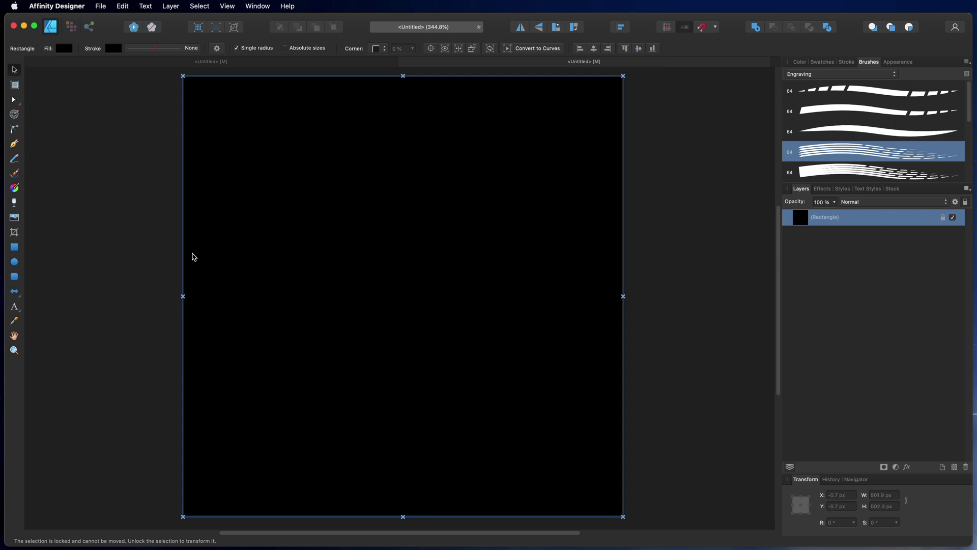
click(140, 255)
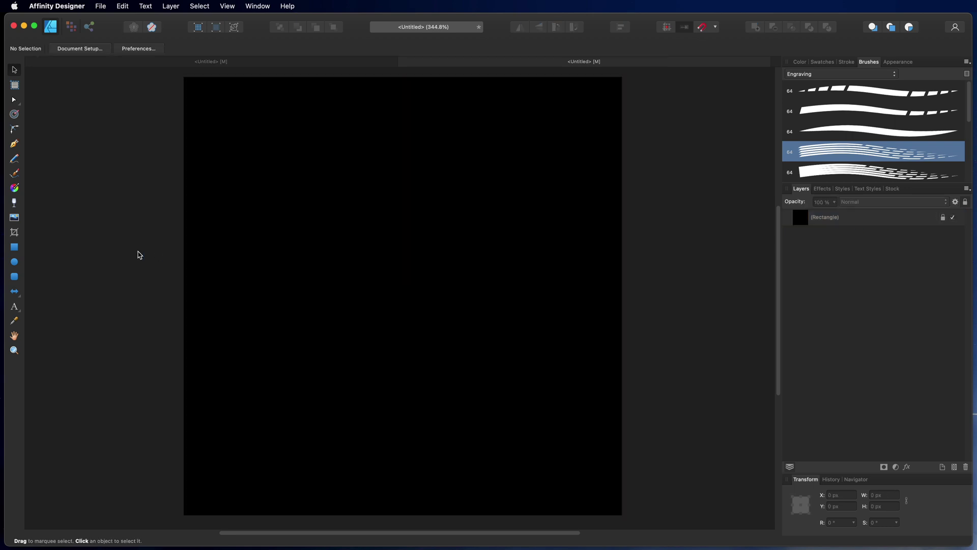
click(943, 468)
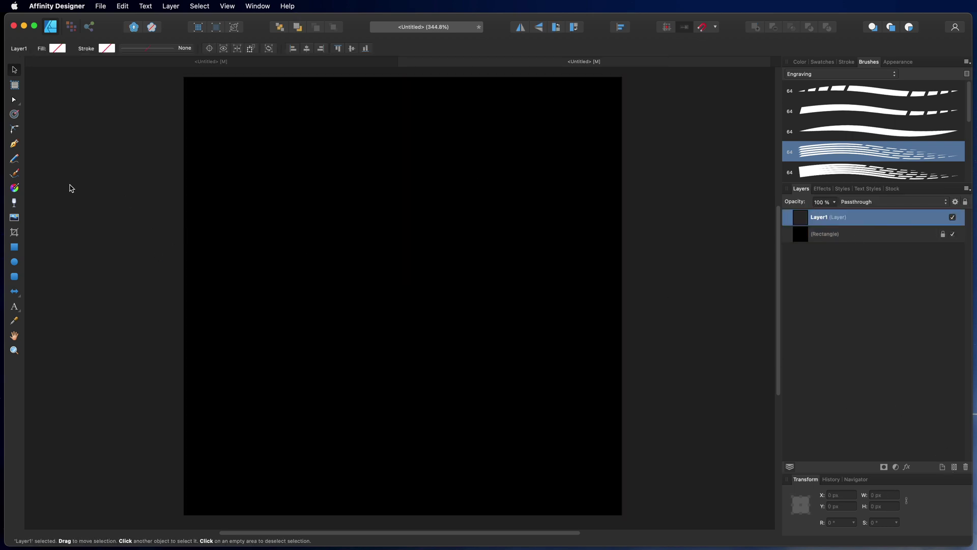
click(15, 144)
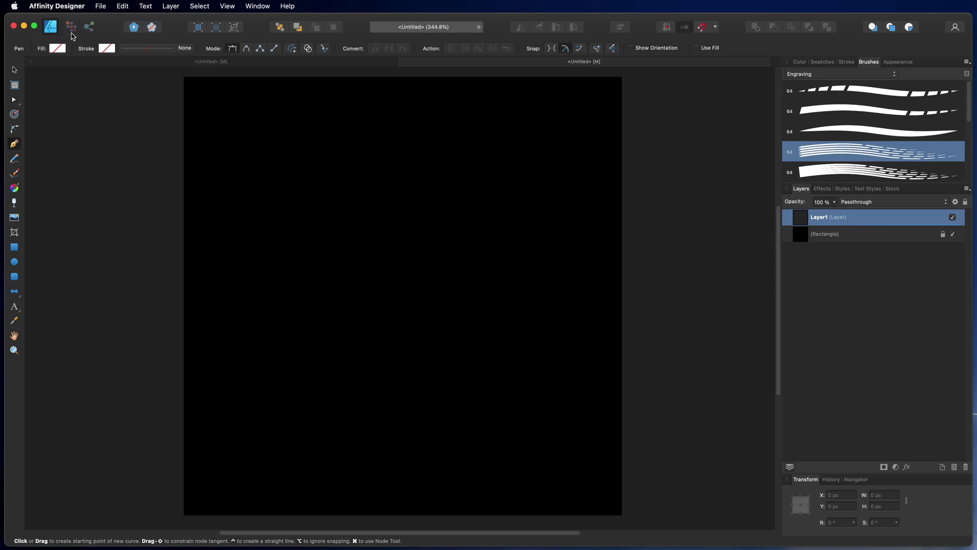
- Set the fill to white and draw a closed cross outline with the Pen Tool
click(61, 53)
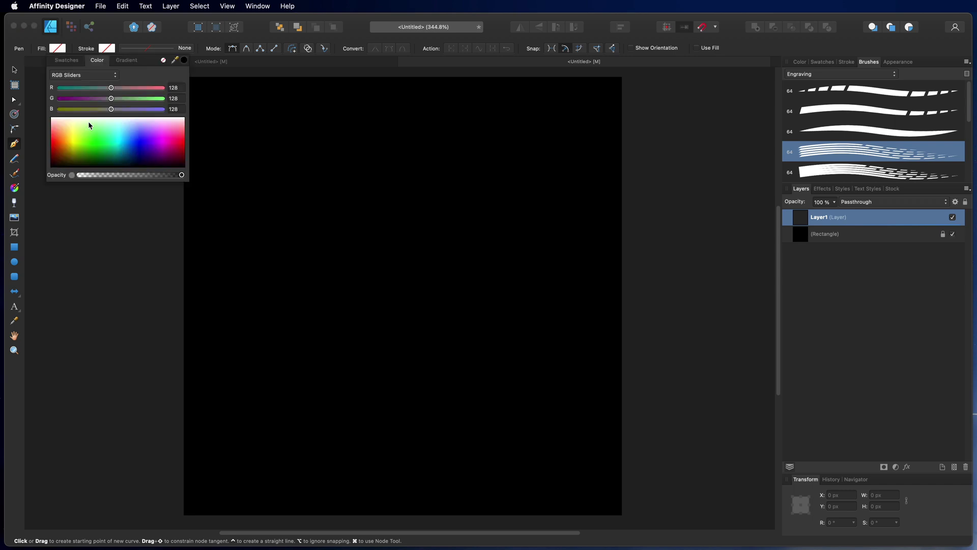
drag(93, 124, 98, 117)
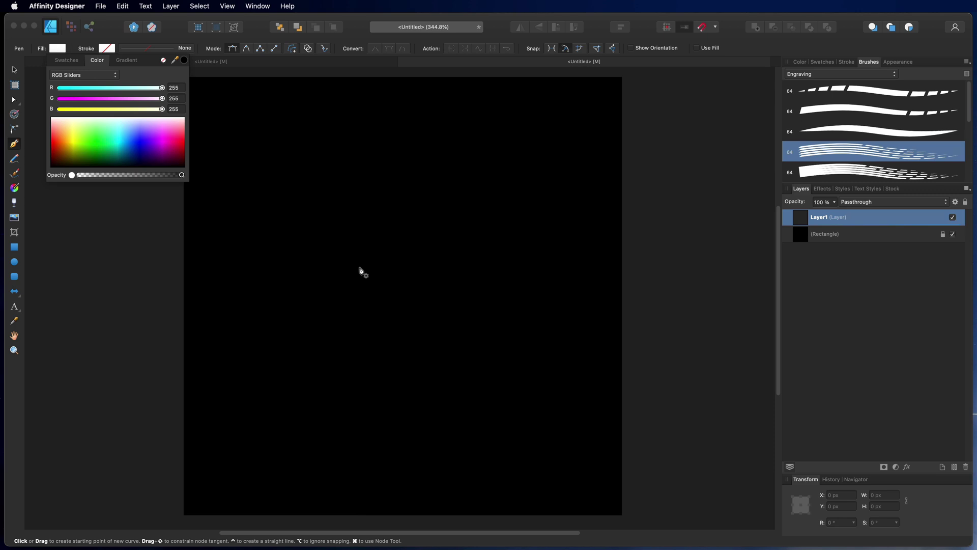
click(361, 267)
click(301, 268)
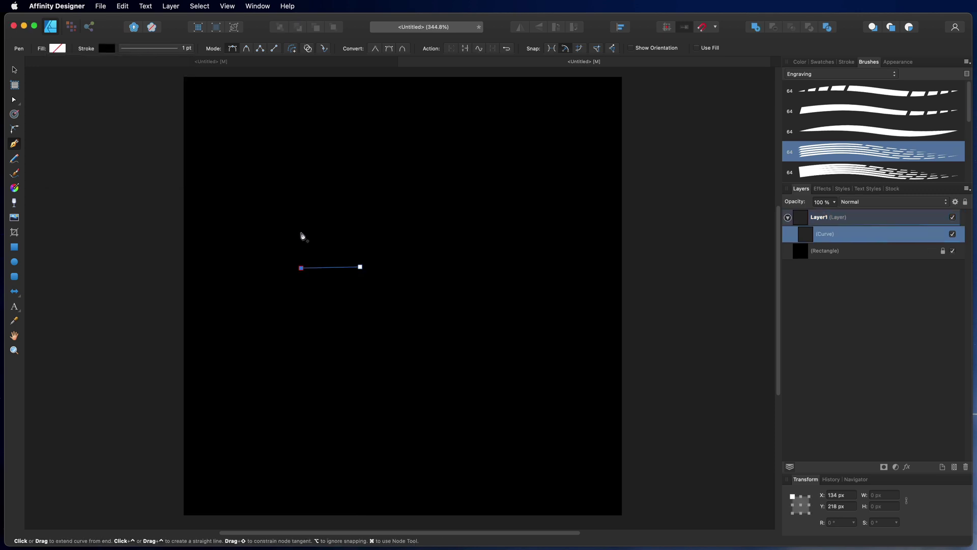
click(302, 233)
click(361, 225)
click(361, 169)
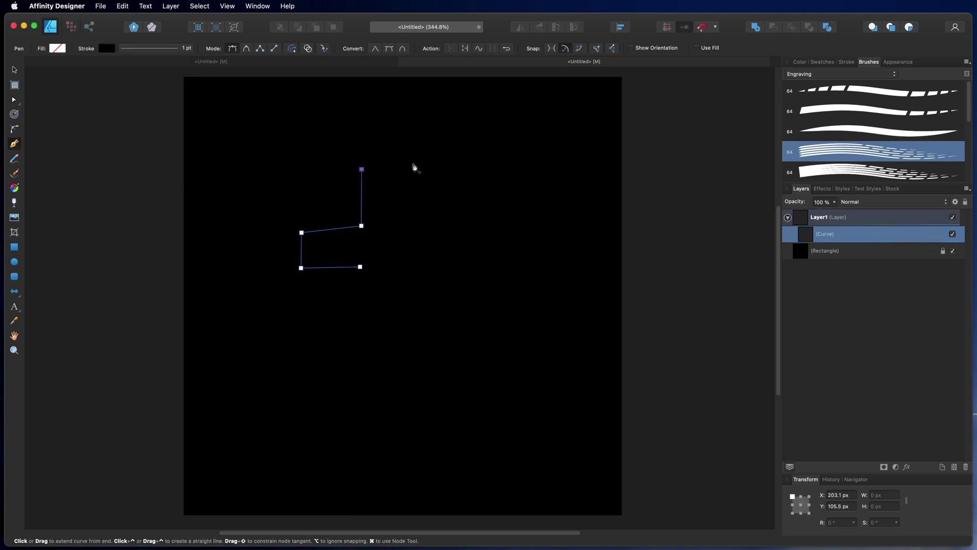
click(413, 163)
click(412, 225)
click(499, 225)
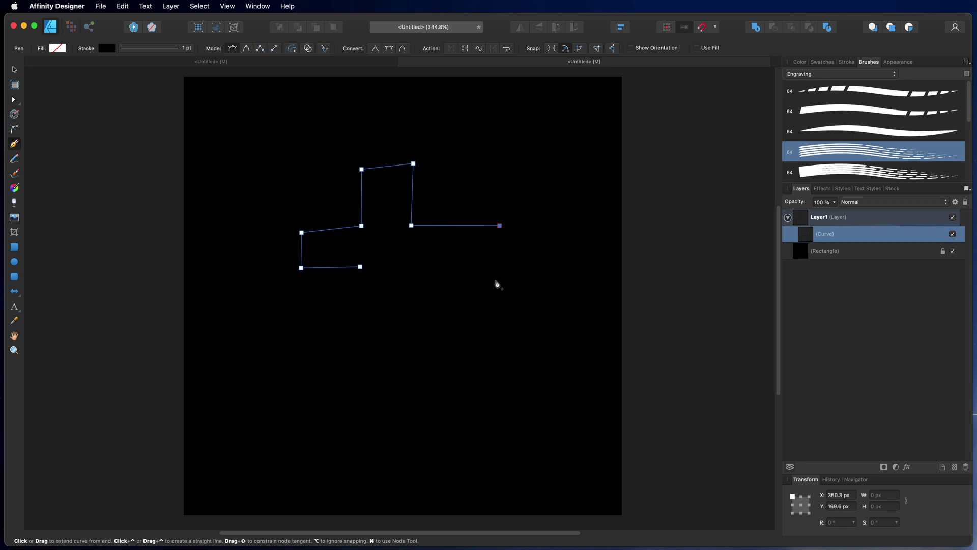
click(497, 280)
click(408, 269)
click(427, 467)
click(355, 472)
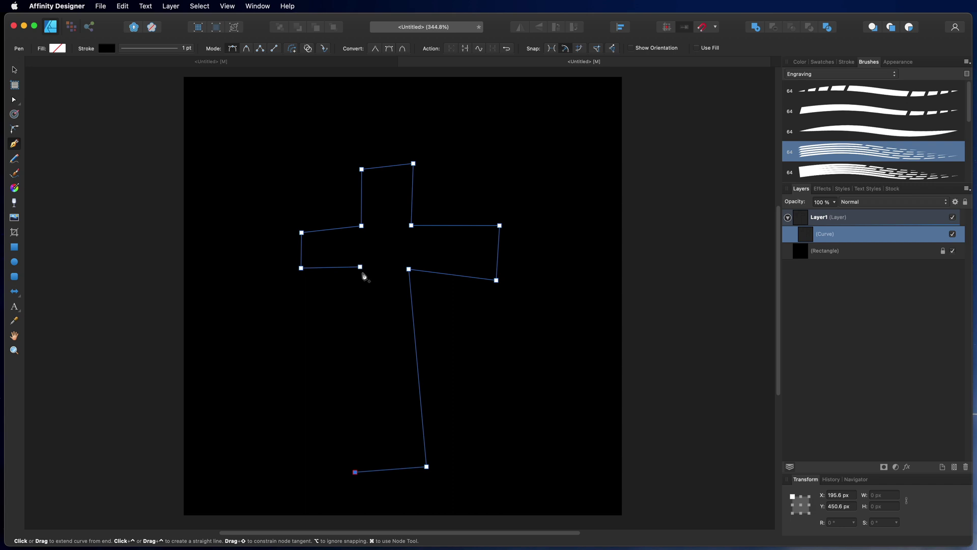
click(360, 268)
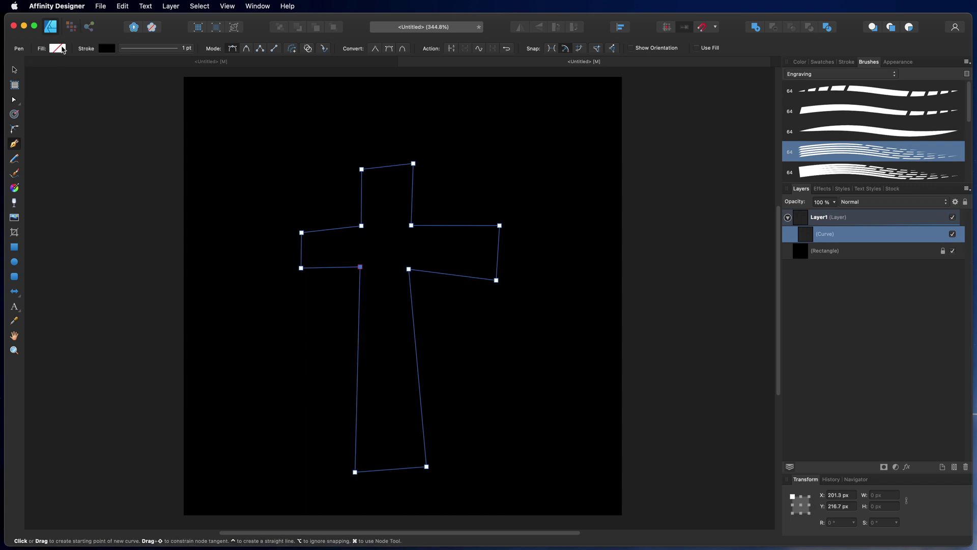
- Fill the cross with solid white and select the whole shape
click(57, 48)
click(124, 122)
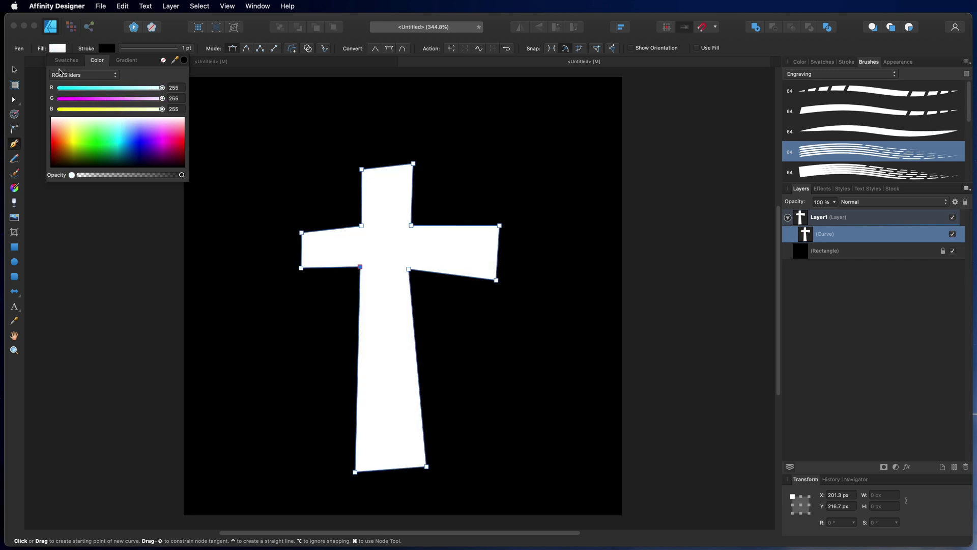
click(14, 72)
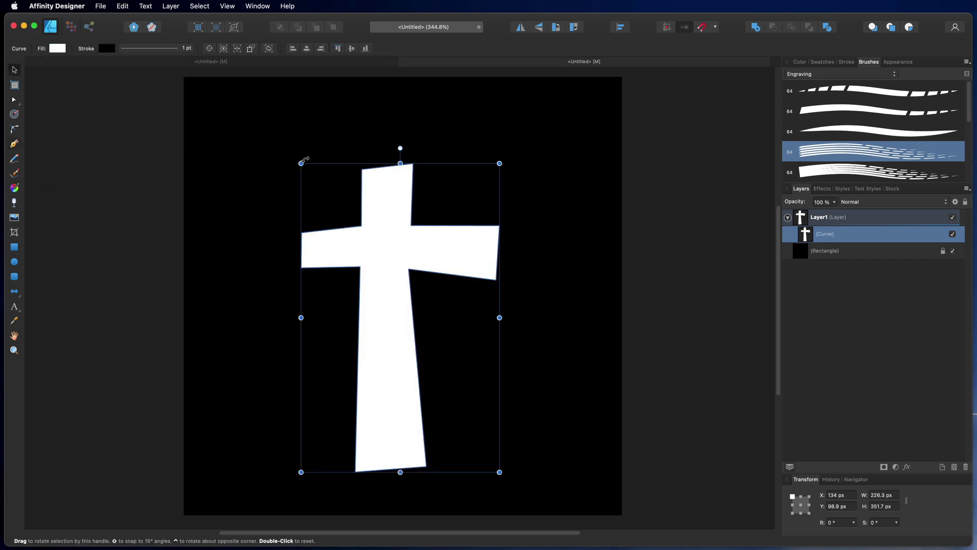
- Enlarge the cross and centre it horizontally and vertically on the 500 × 500 page
drag(301, 164, 237, 127)
drag(371, 243, 385, 268)
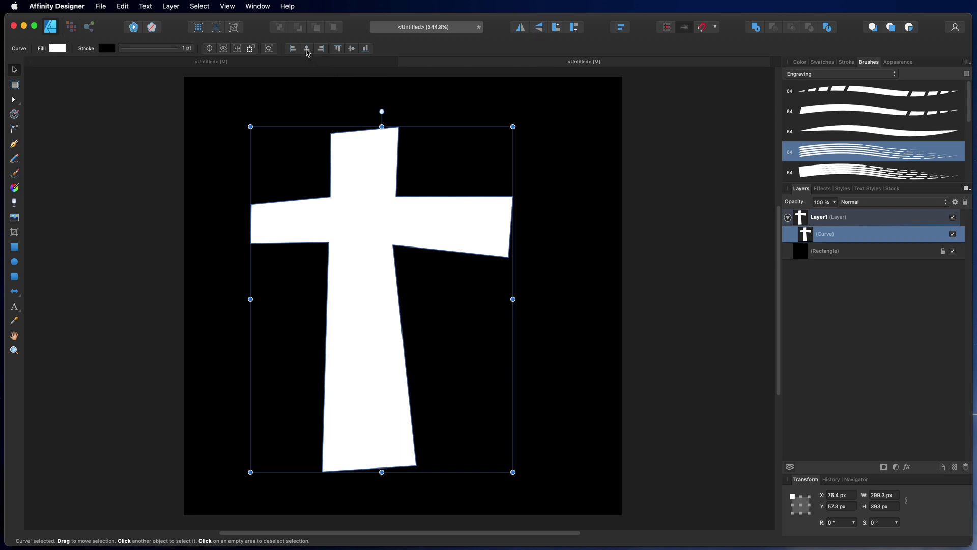
click(307, 49)
click(352, 48)
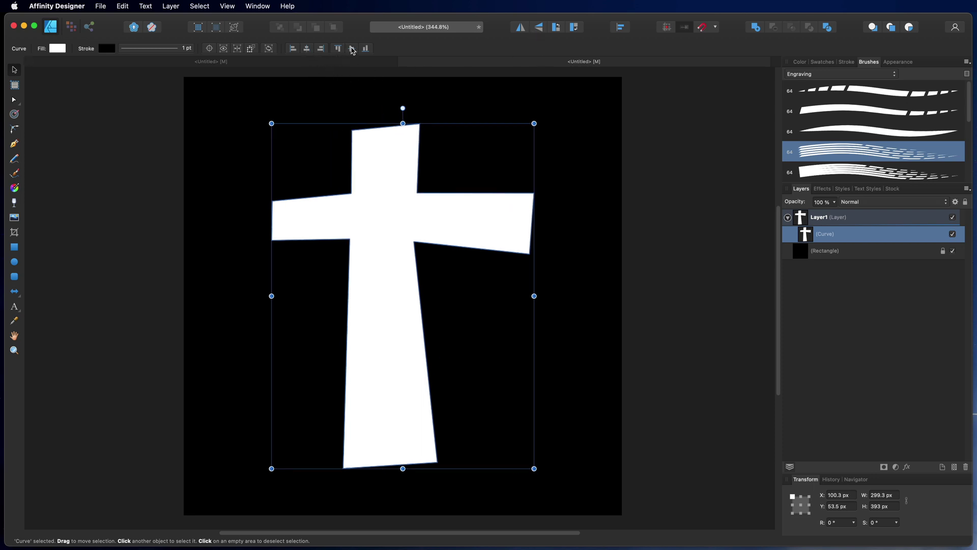
click(574, 297)
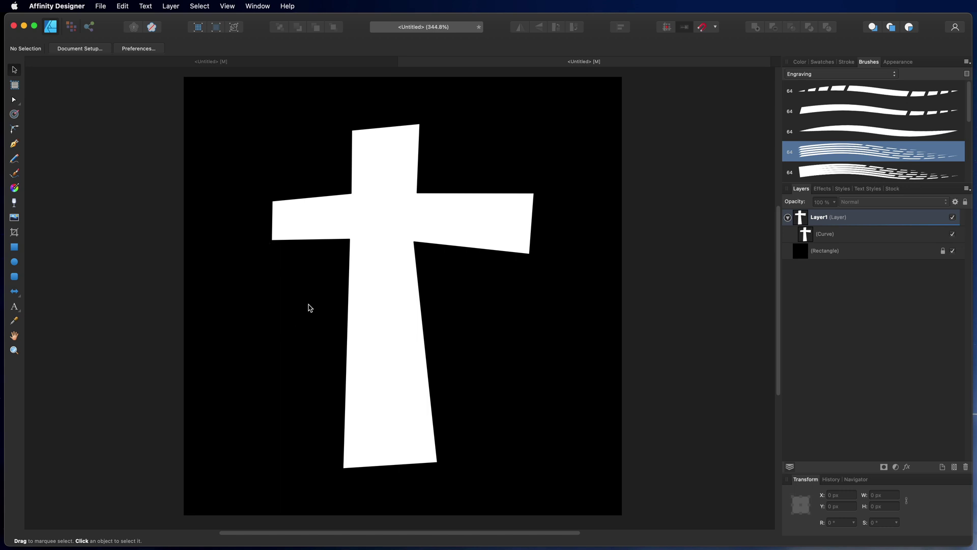
click(100, 6)
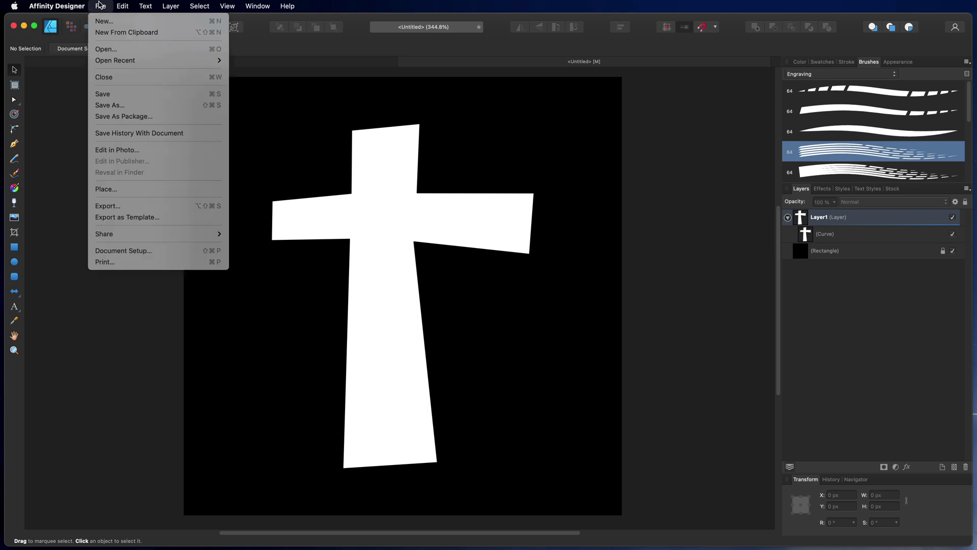
- Export the white cross on black as cross.png with the default PNG settings
click(109, 206)
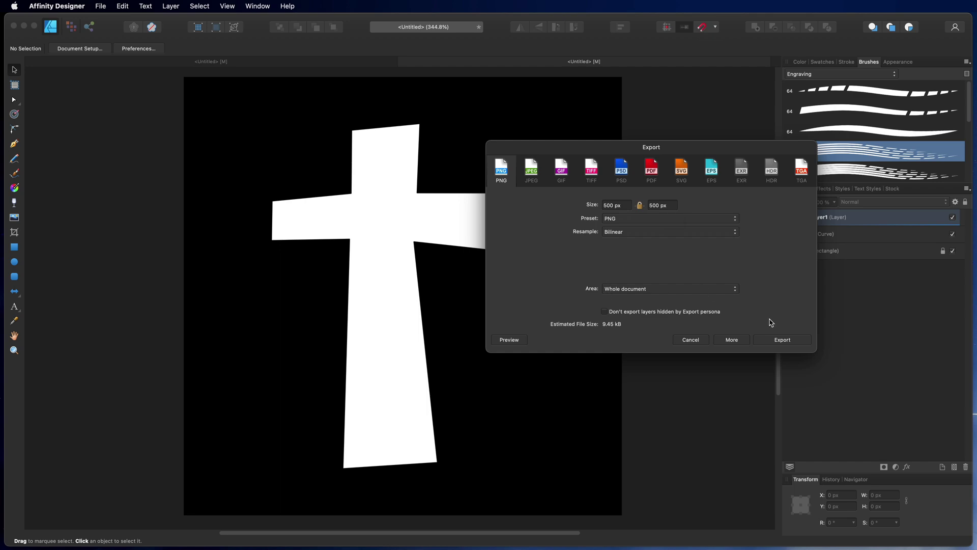
click(781, 340)
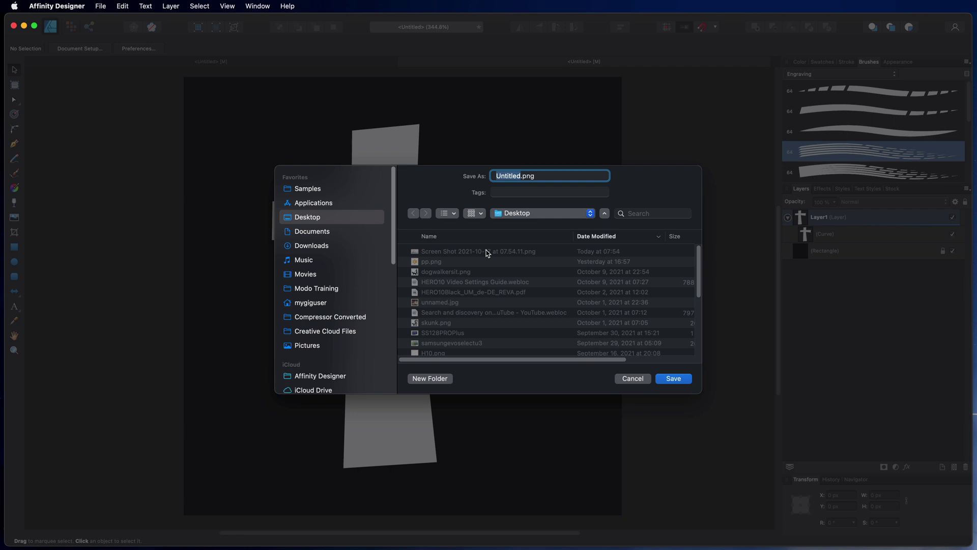
text(cross)
click(678, 378)
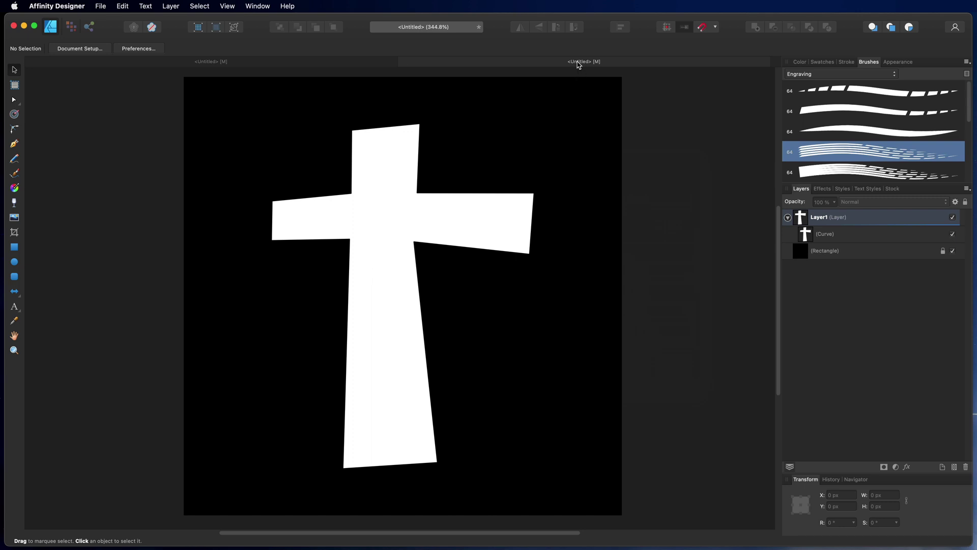
click(316, 63)
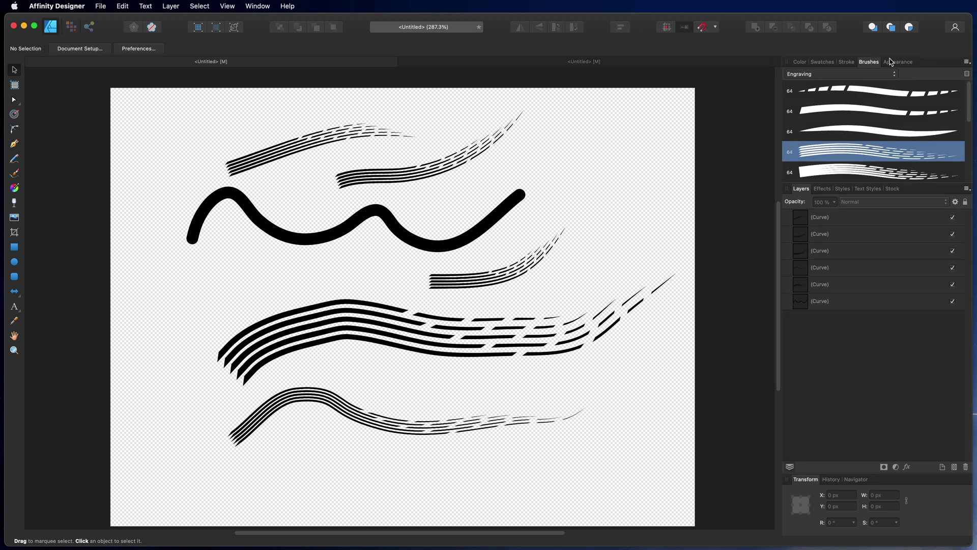
- Look through the Brushes panel's tabs, categories and menu, keeping Engraving, and narrow the window
click(843, 63)
click(823, 63)
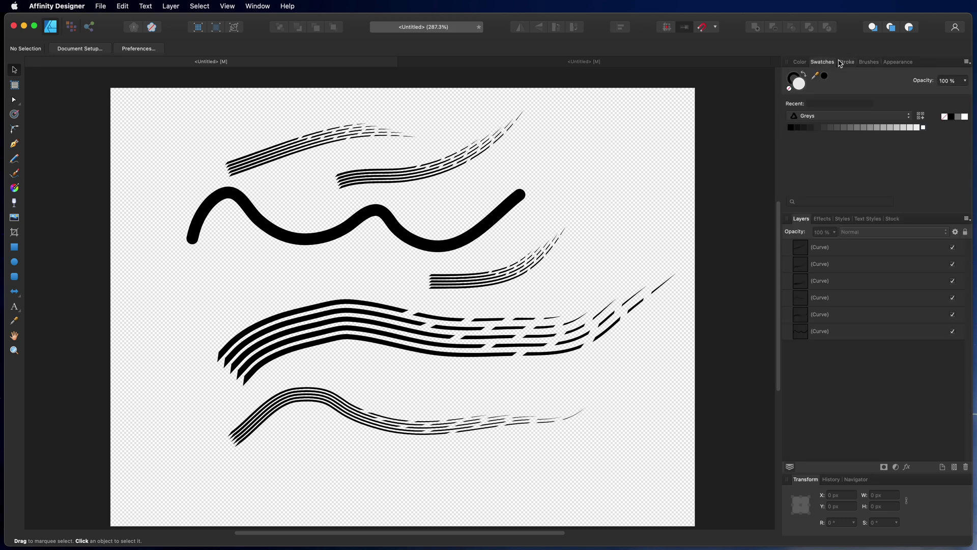
click(843, 63)
click(868, 61)
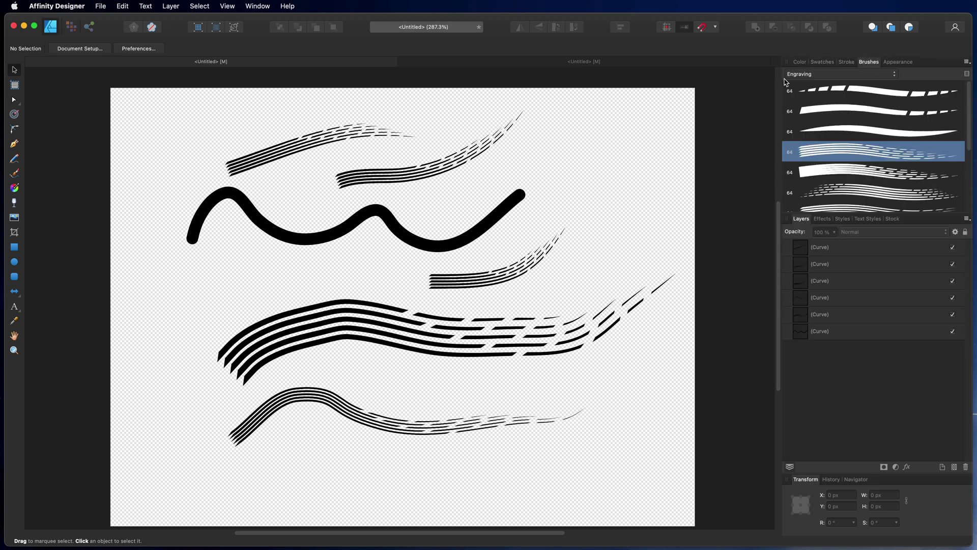
click(881, 75)
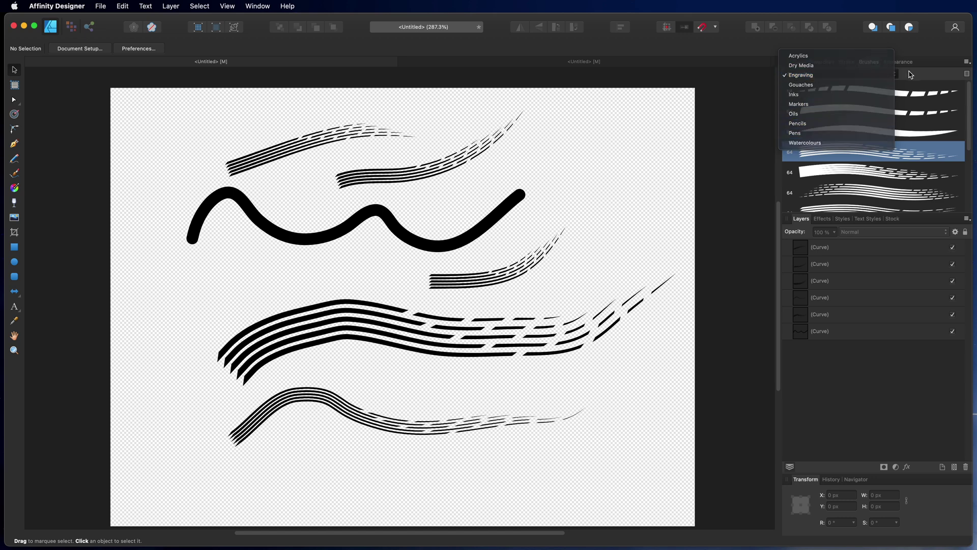
click(864, 76)
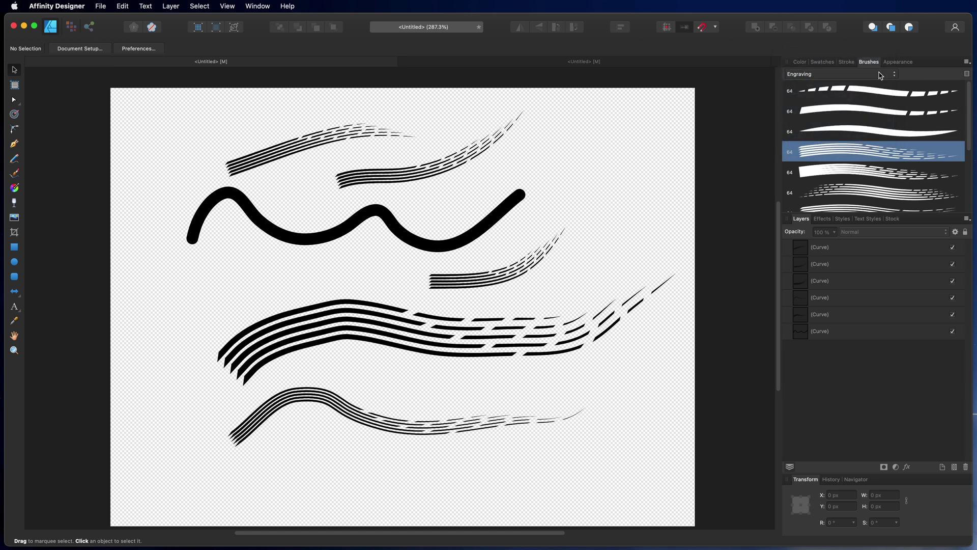
click(967, 62)
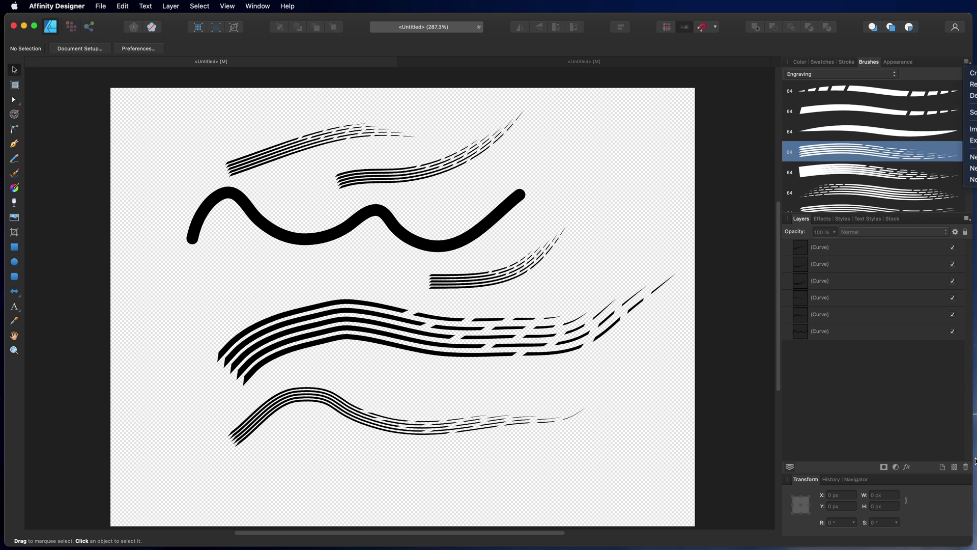
click(970, 543)
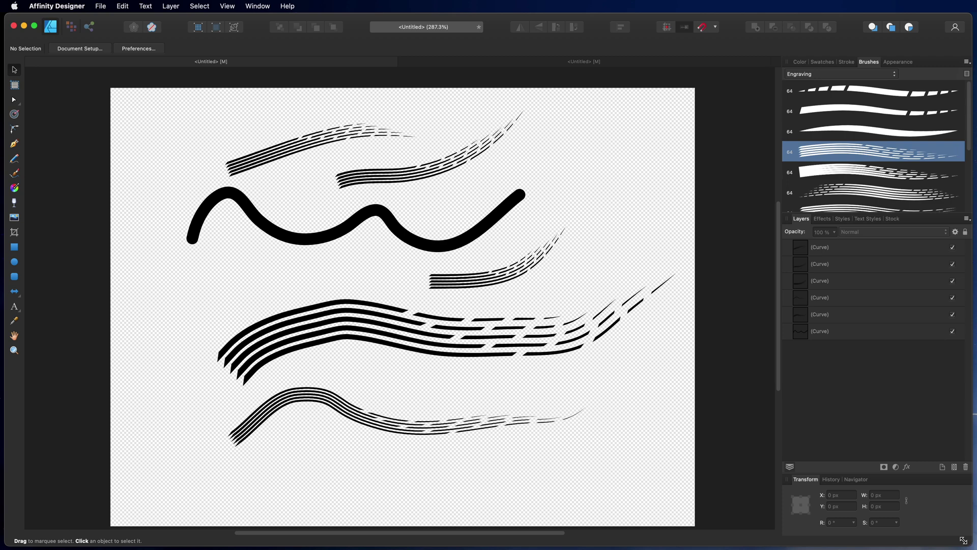
drag(963, 540, 855, 542)
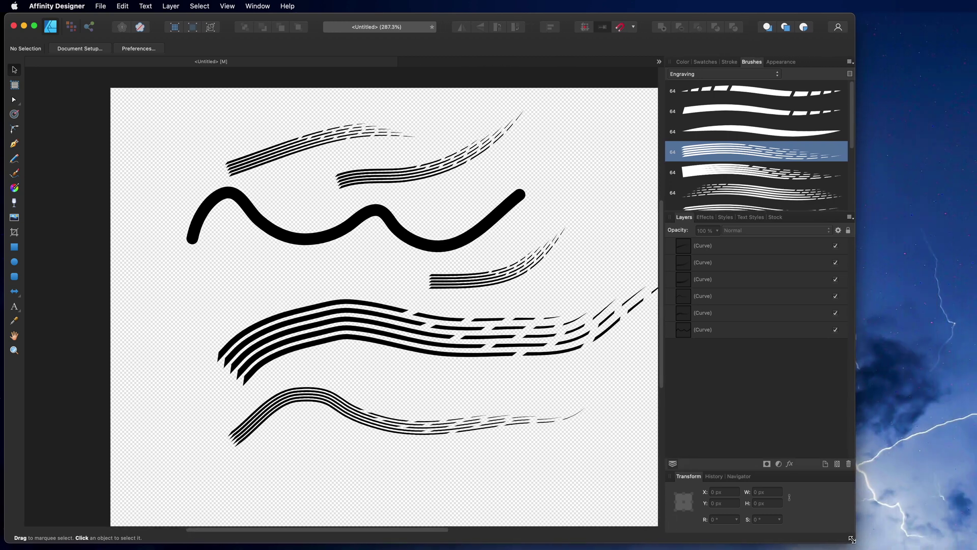
- Add a new brush category and rename it myBrushes
click(849, 61)
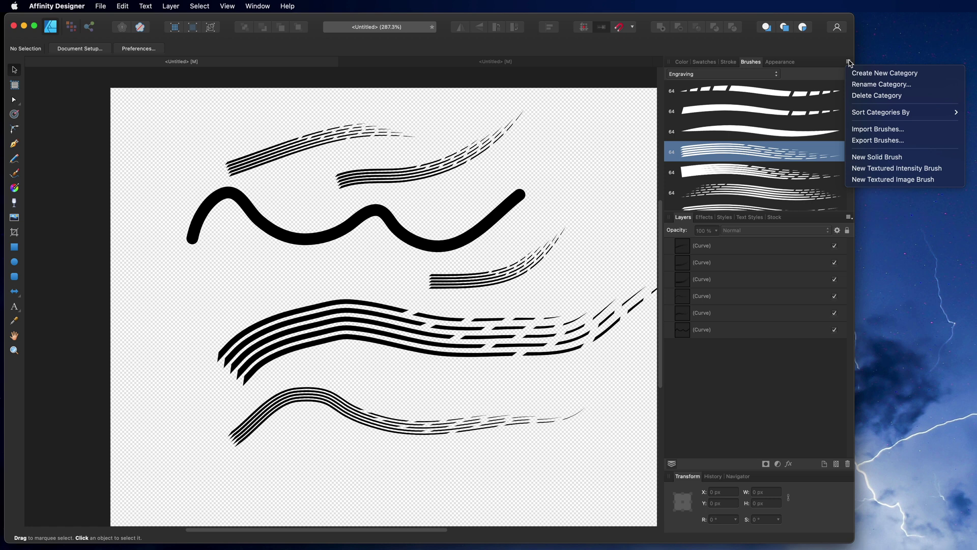
click(880, 75)
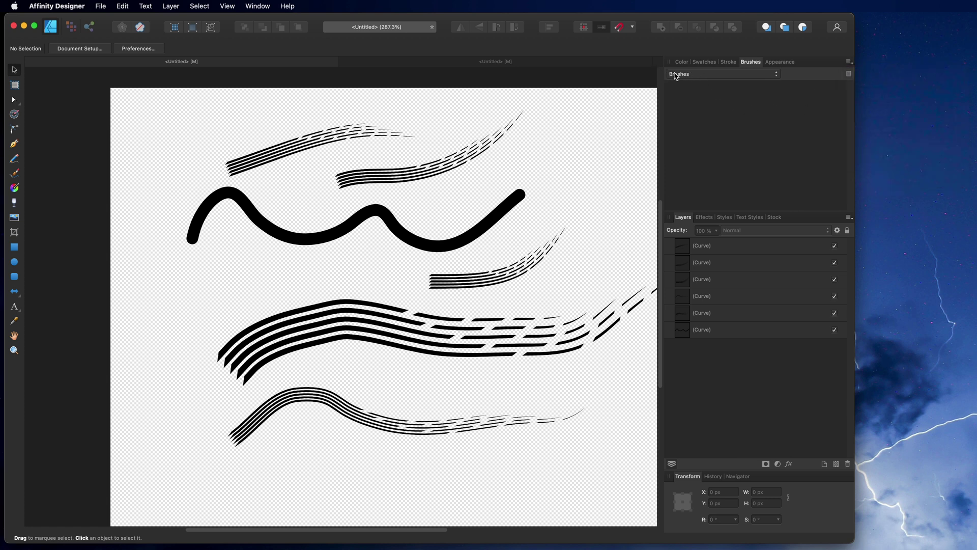
click(848, 61)
click(861, 84)
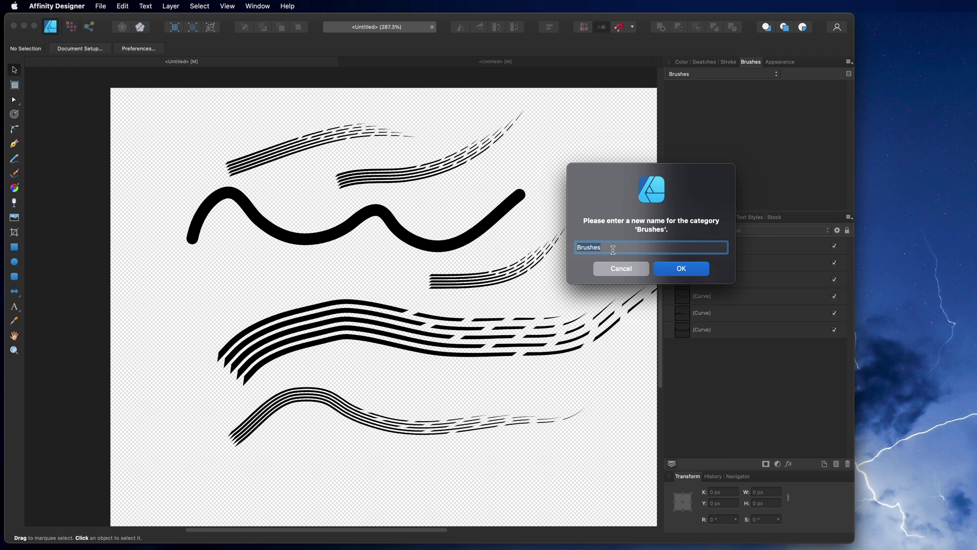
key(Left)
text(my)
click(678, 270)
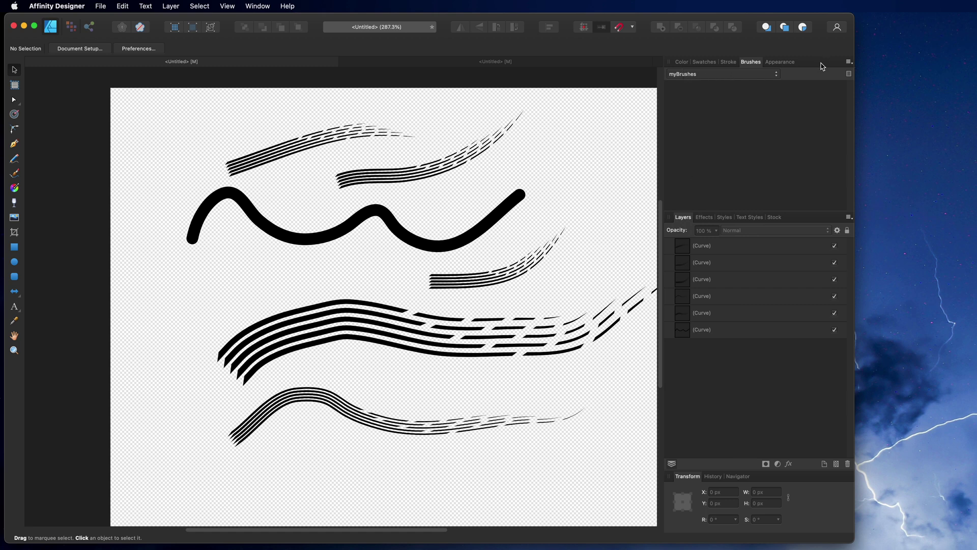
click(849, 62)
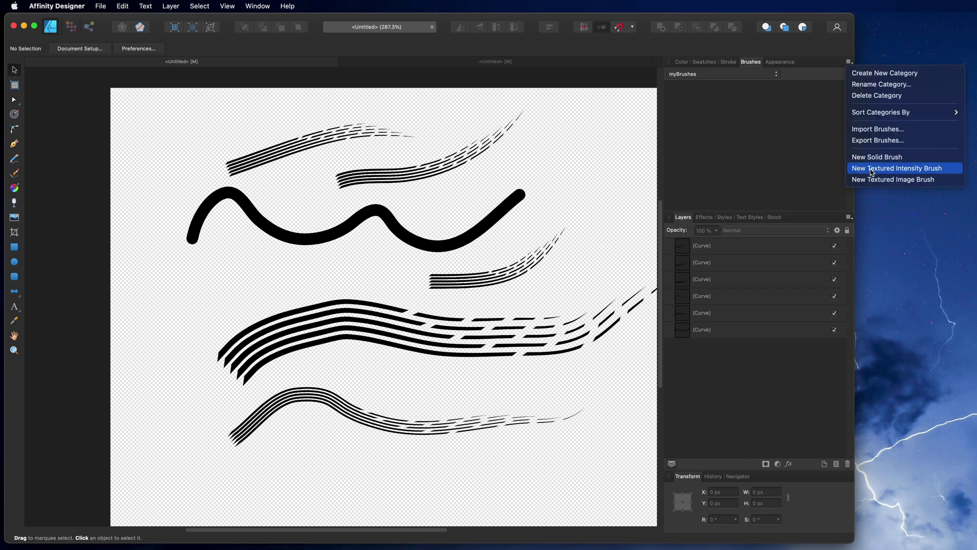
- Create a New Textured Intensity Brush using cross.png from the Desktop as its texture
click(917, 171)
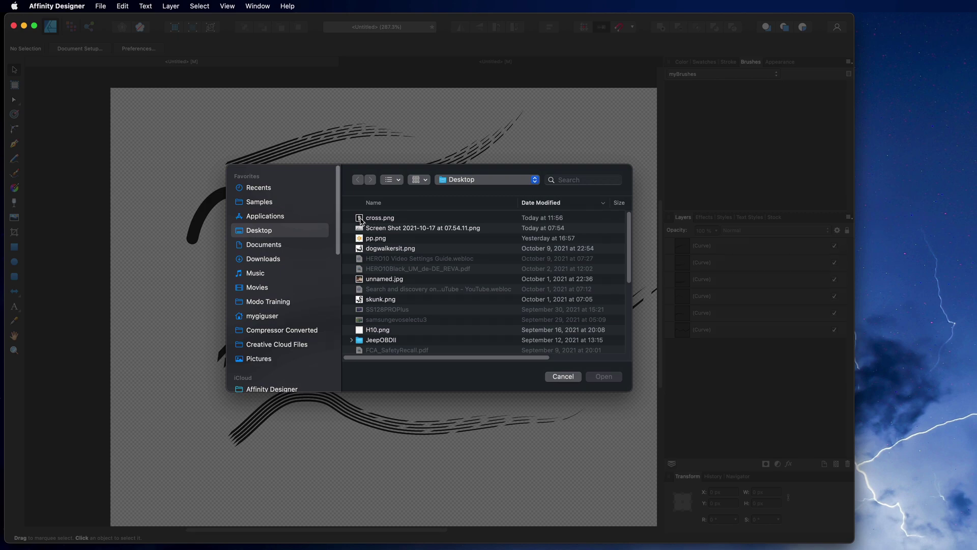
click(379, 219)
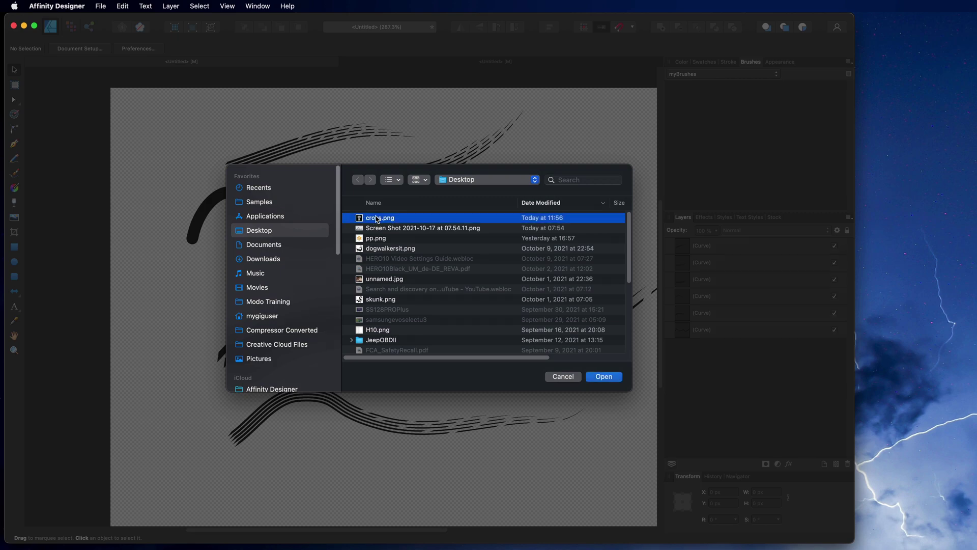
click(601, 378)
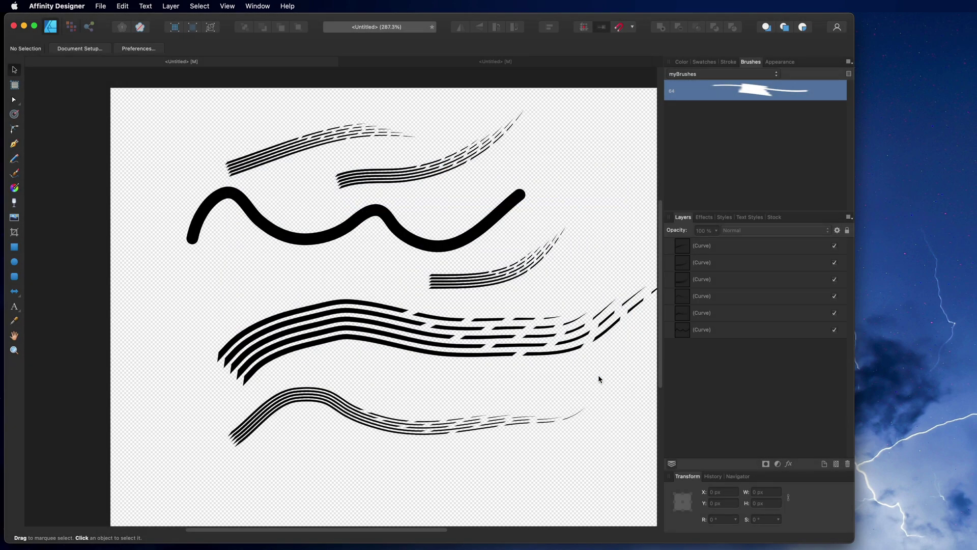
- Set the cross brush's Body to Repeat so it lays a chain of crosses
right_click(749, 94)
click(767, 95)
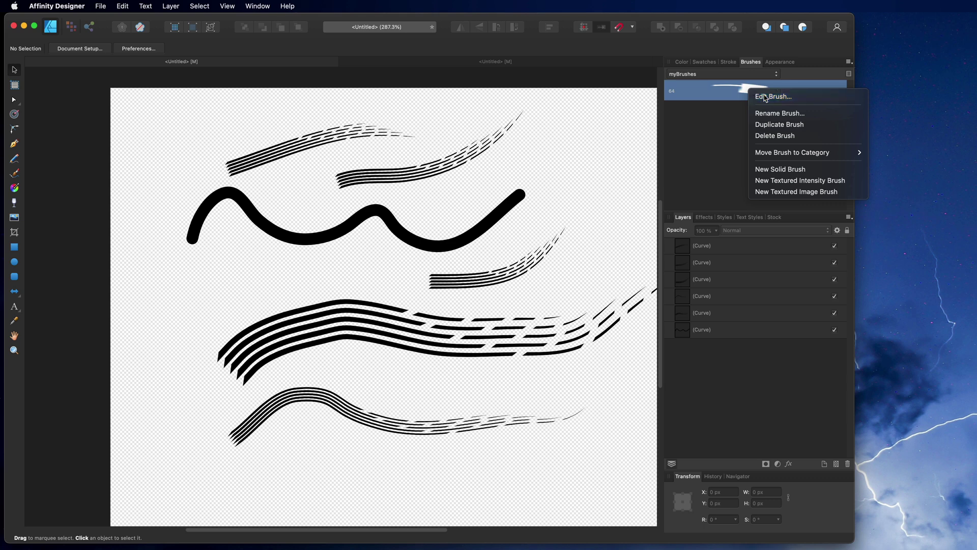
mouse_move(698, 237)
mouse_down()
mouse_move(588, 153)
mouse_move(537, 170)
mouse_up()
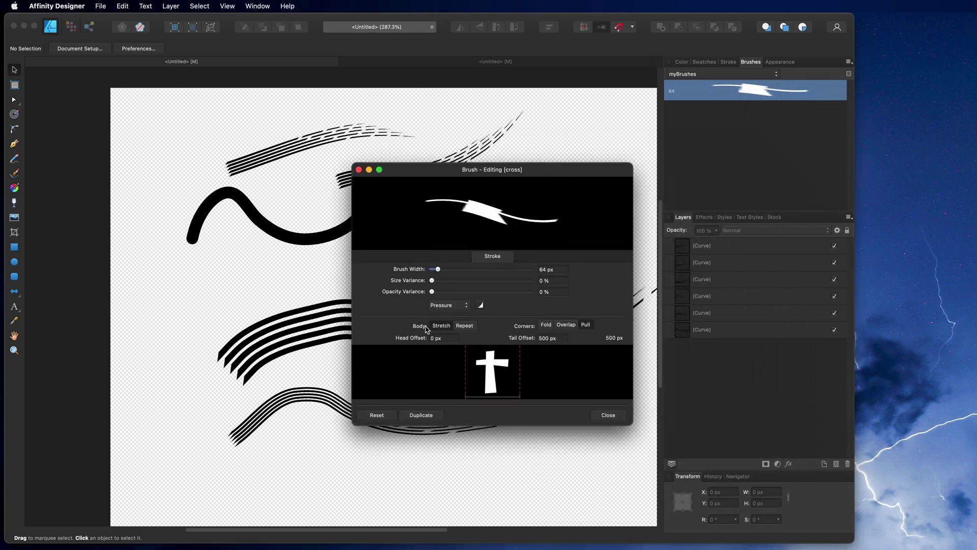
click(464, 327)
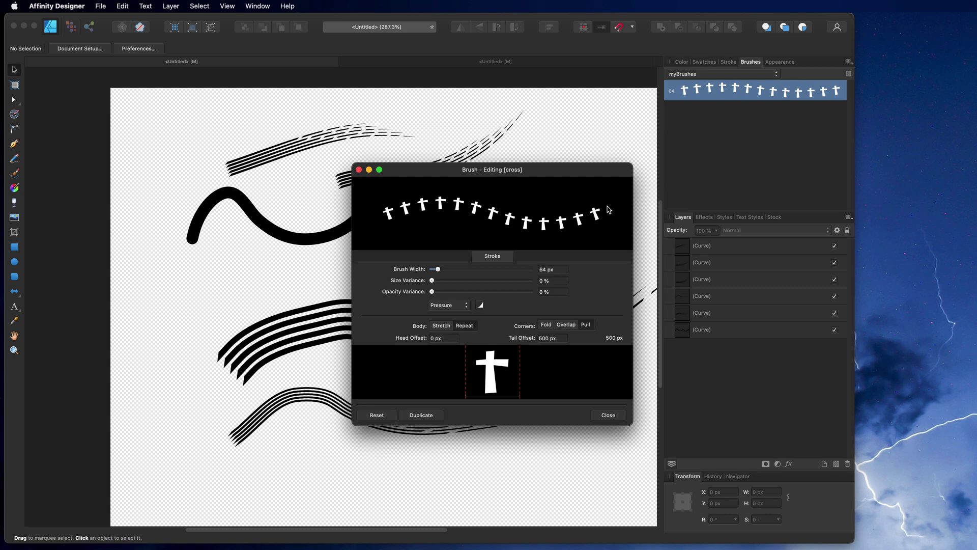
click(607, 415)
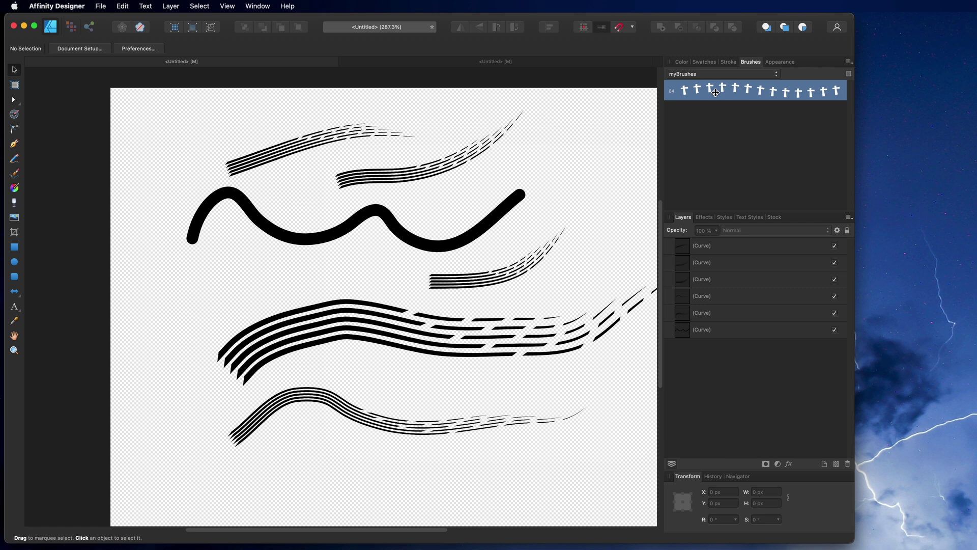
- Paint two rows of black crosses with the Paint Brush, mid-page and above the lower wave
click(15, 174)
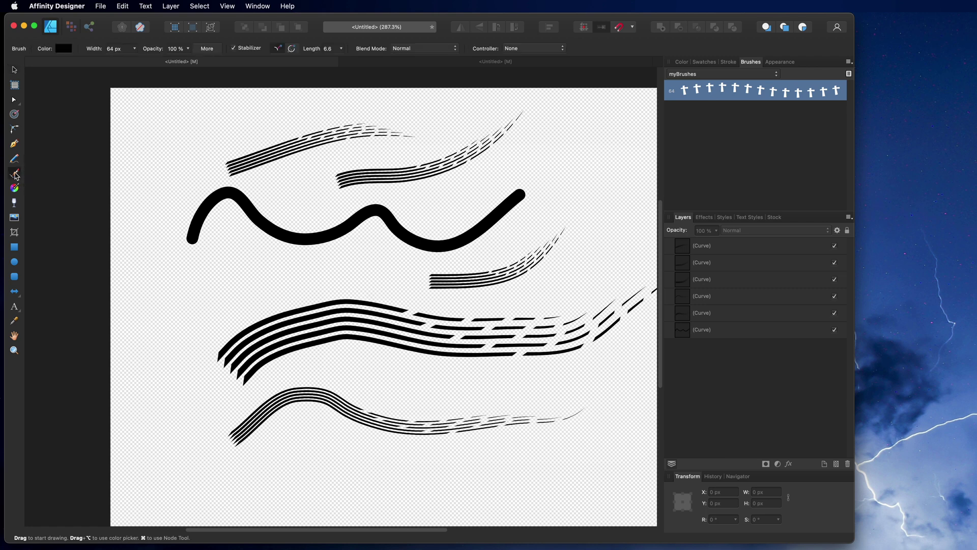
mouse_move(147, 324)
mouse_down()
mouse_move(248, 281)
mouse_move(325, 262)
mouse_move(509, 285)
mouse_move(629, 201)
mouse_up()
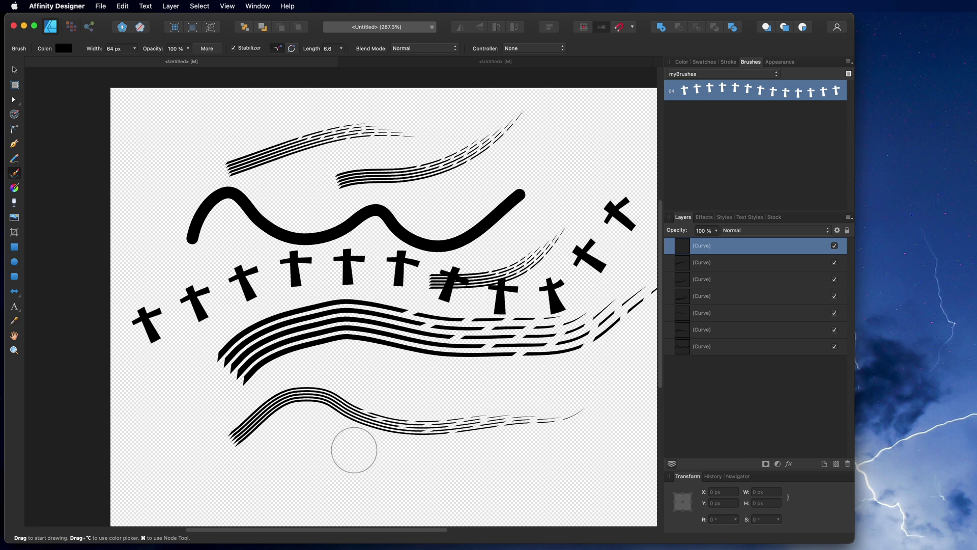
mouse_move(333, 364)
mouse_down()
mouse_move(351, 379)
mouse_move(458, 397)
mouse_move(601, 382)
mouse_up()
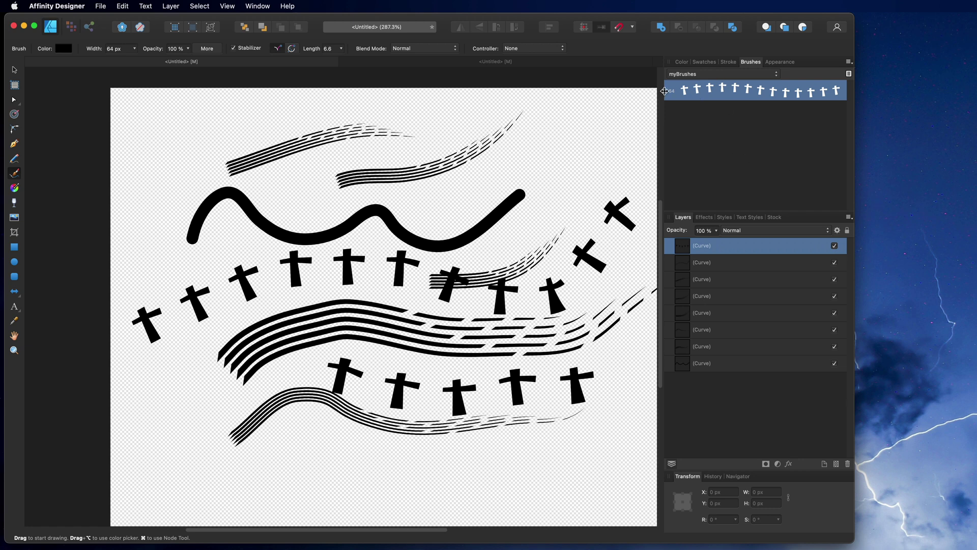
- Set the cross brush's width to 24 px
right_click(744, 89)
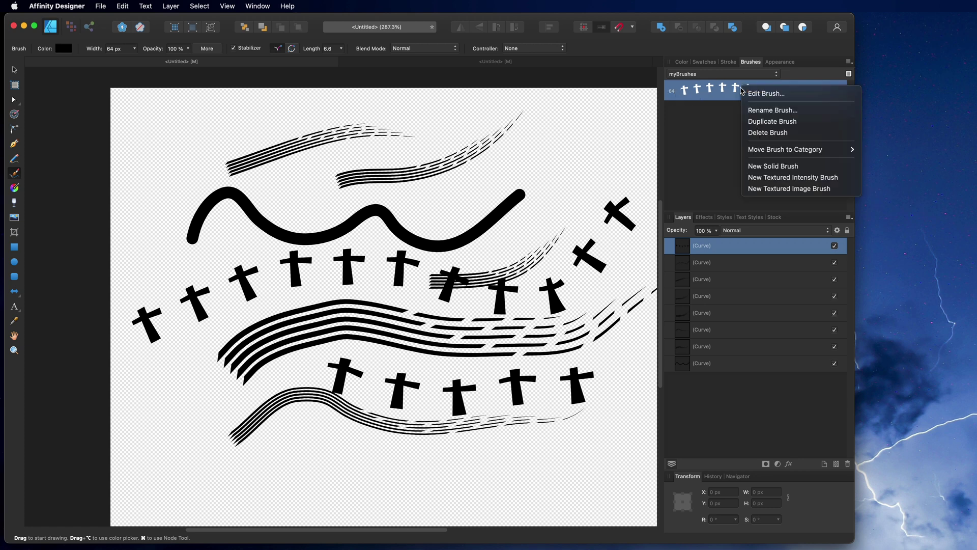
click(753, 95)
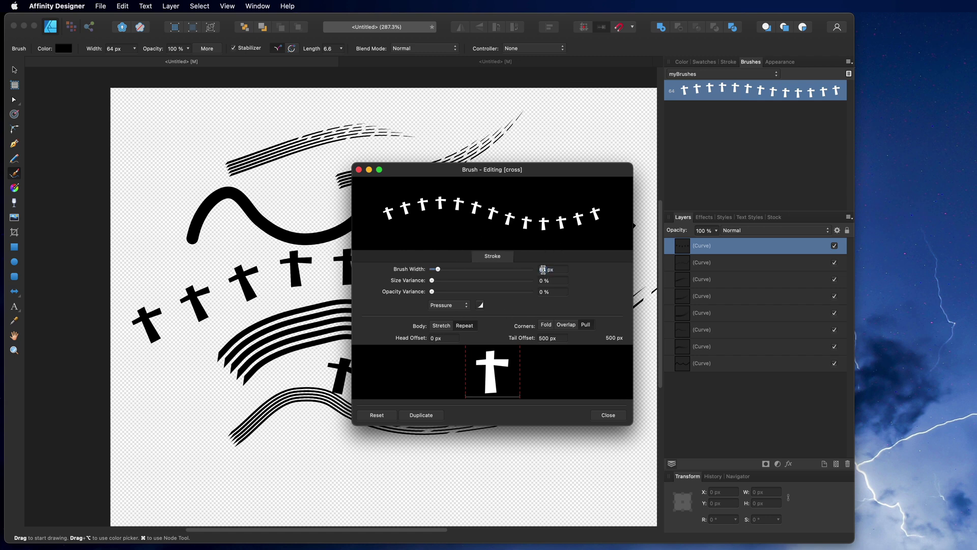
double_click(543, 270)
text(24)
key(Return)
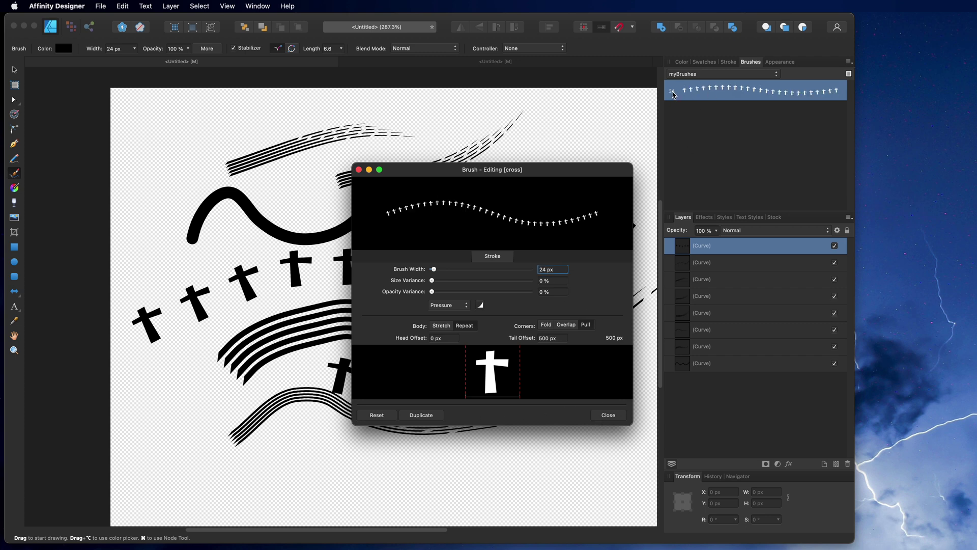
- Duplicate the cross brush and give the copy a 12 px width
click(434, 414)
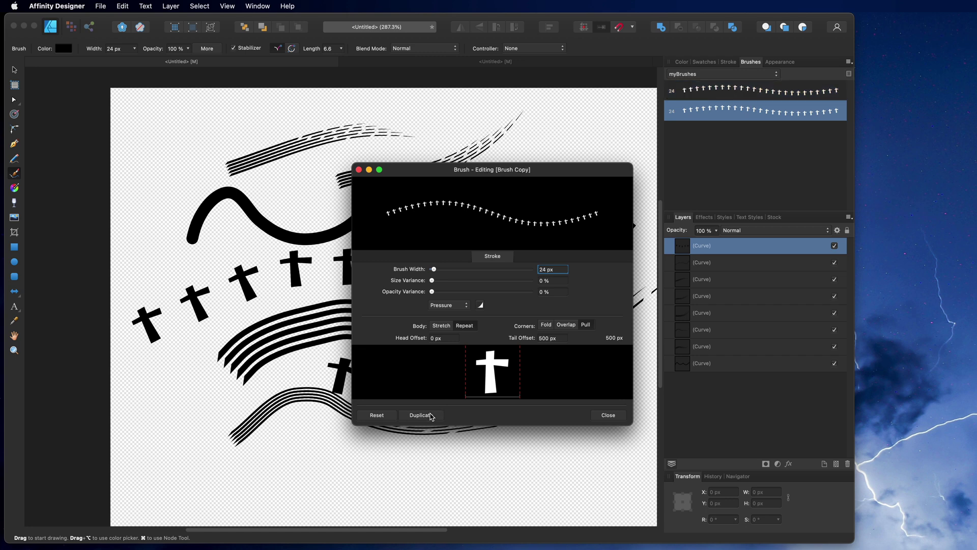
click(543, 270)
text(12)
key(Return)
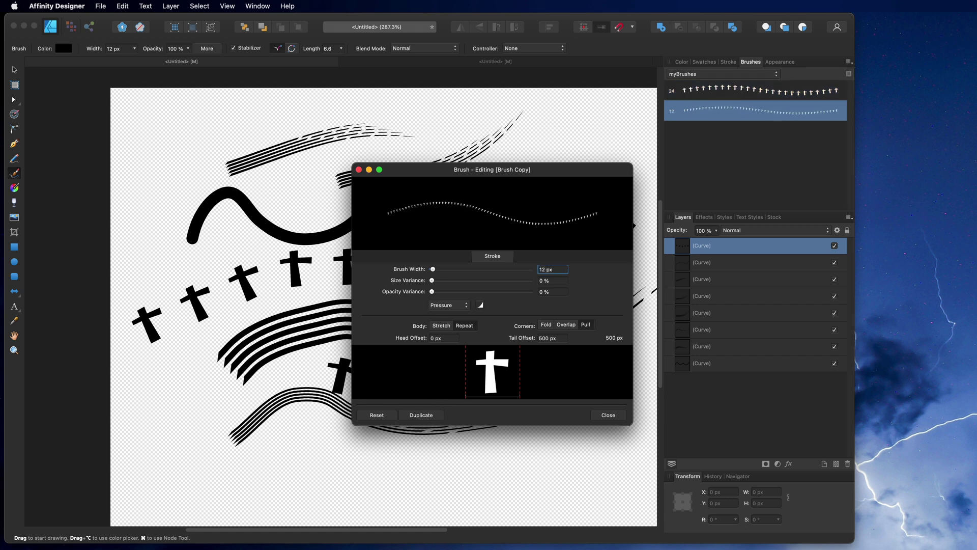
click(608, 415)
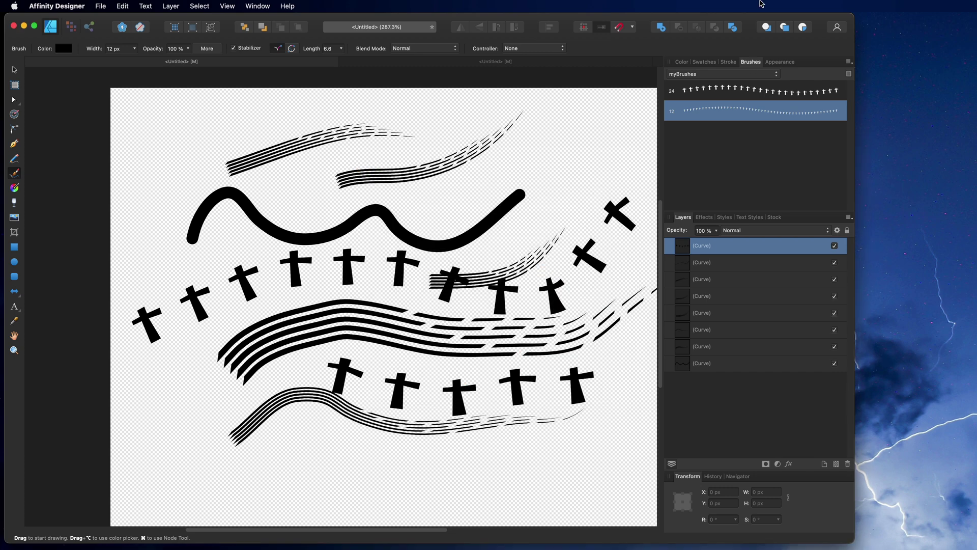
- Paint a 24 px cross row up top, then 12 px rows at top left, along the wave and along the bottom
click(726, 92)
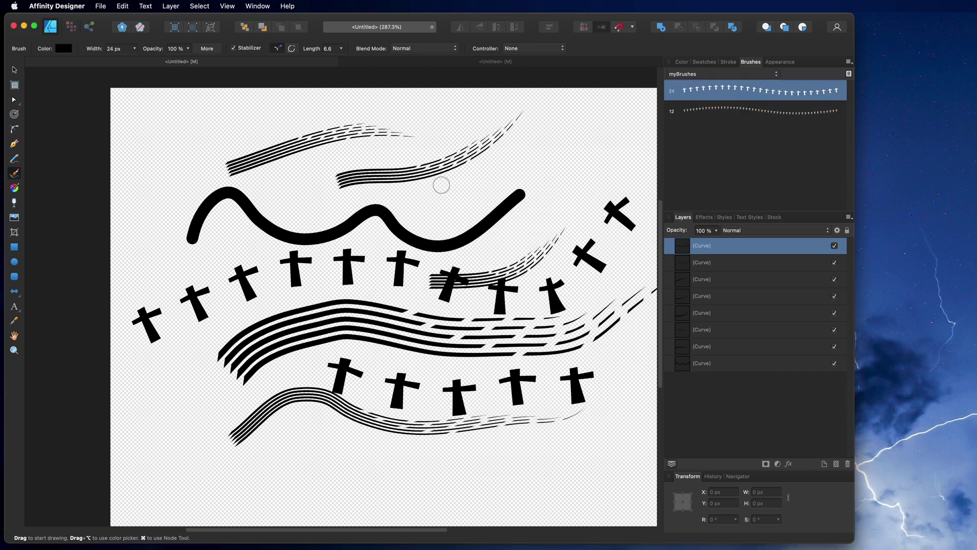
mouse_move(441, 209)
mouse_down()
mouse_move(549, 140)
mouse_move(593, 143)
mouse_up()
click(697, 113)
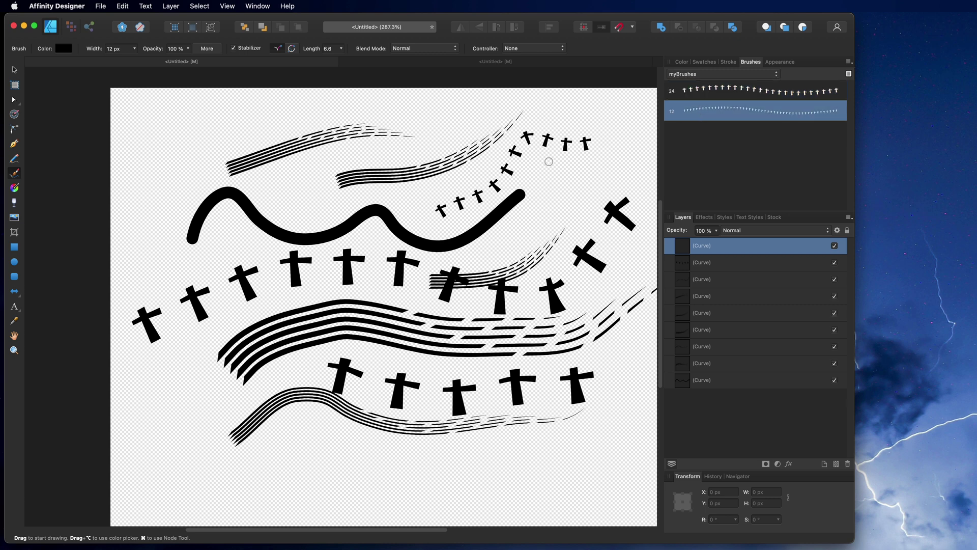
mouse_move(380, 147)
mouse_down()
mouse_move(308, 148)
mouse_move(224, 107)
mouse_move(172, 131)
mouse_up()
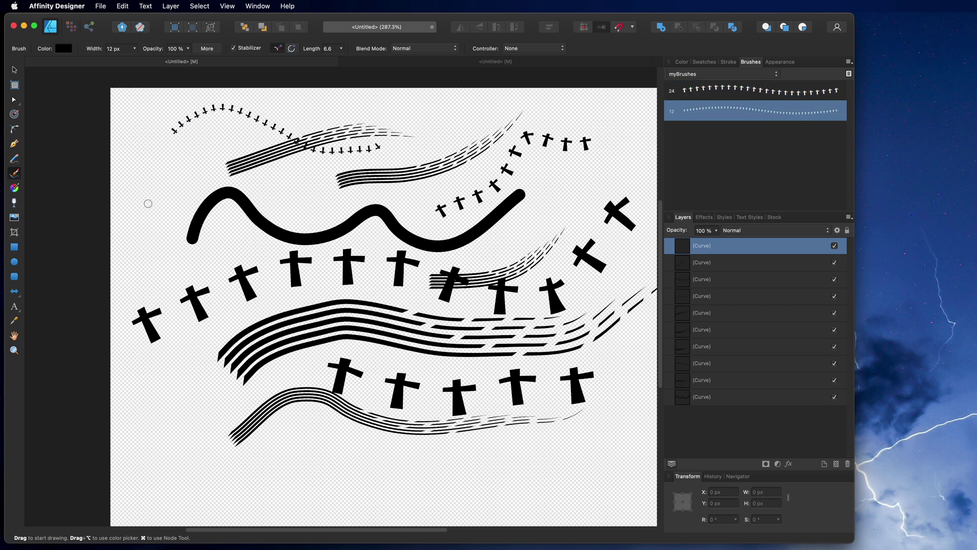
mouse_move(144, 208)
mouse_down()
mouse_move(199, 247)
mouse_move(610, 230)
mouse_up()
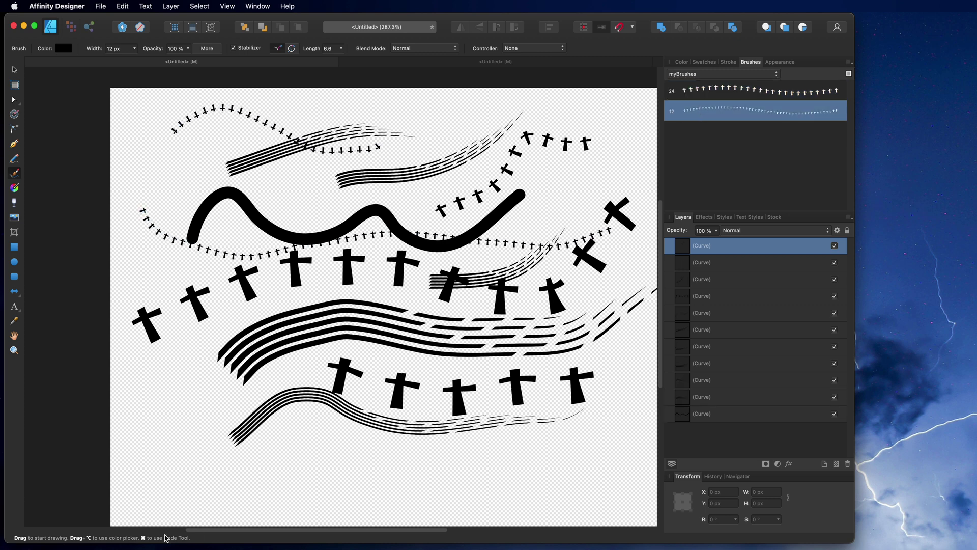
mouse_move(174, 479)
mouse_down()
mouse_move(366, 464)
mouse_move(584, 465)
mouse_up()
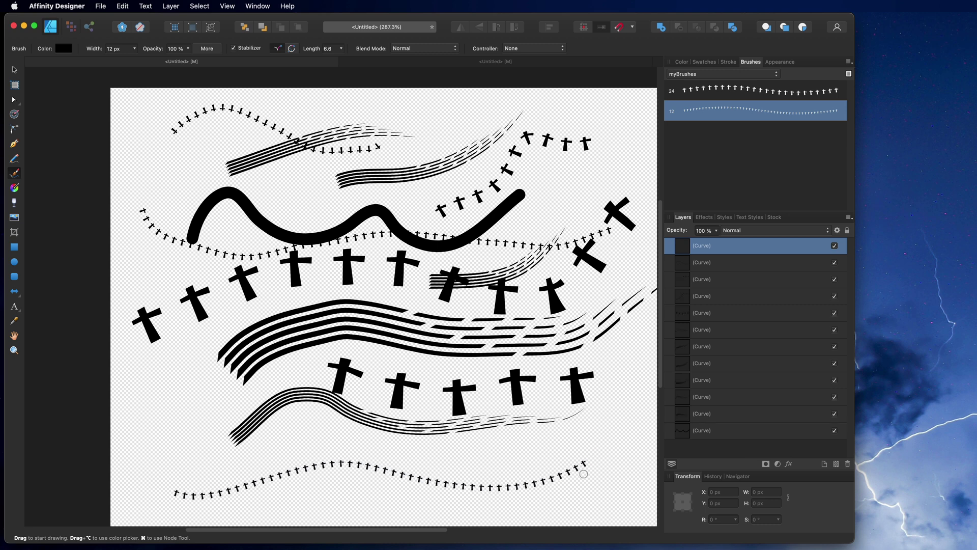
- Paint a row of 24 px crosses along the lower wavy stroke
click(724, 92)
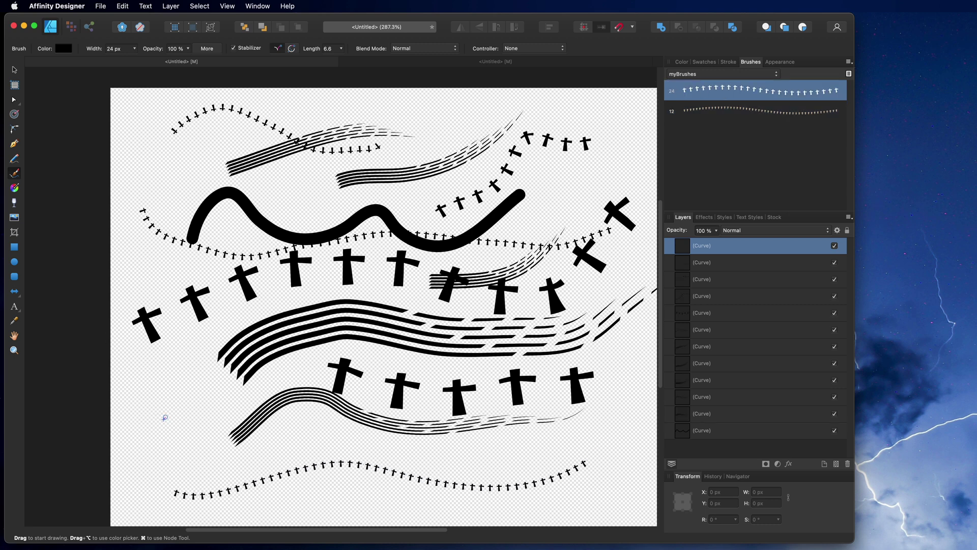
mouse_move(162, 421)
mouse_down()
mouse_move(271, 405)
mouse_move(503, 447)
mouse_move(560, 413)
mouse_up()
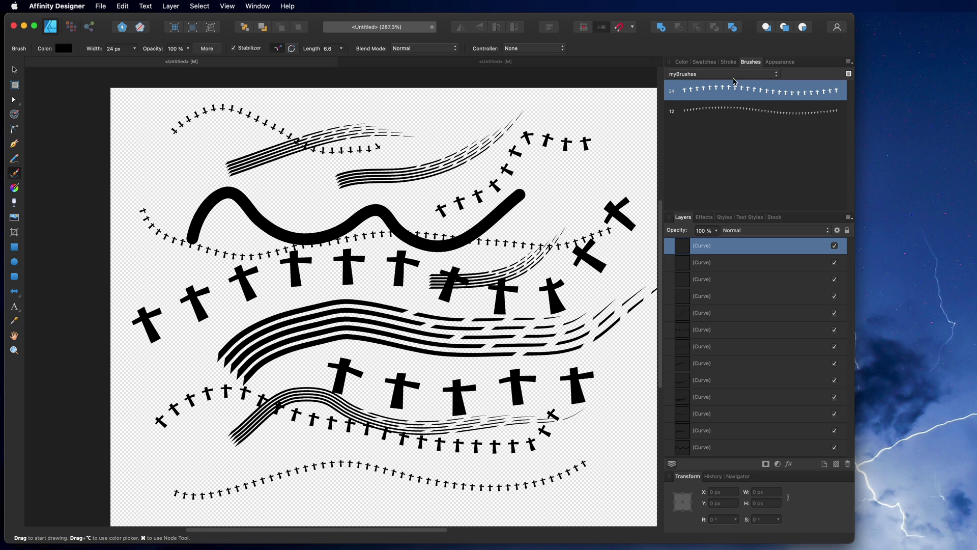
click(682, 65)
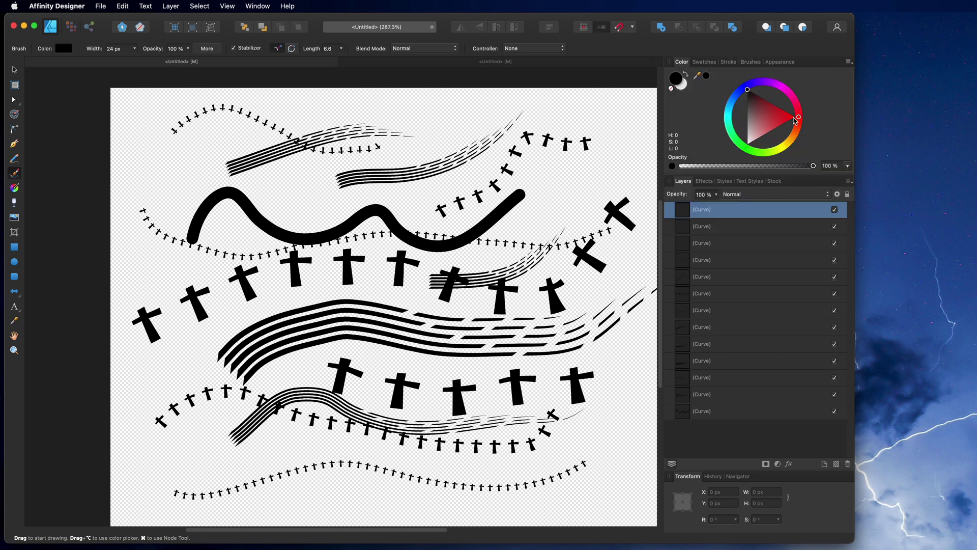
- Switch to red and paint three rows of 24 px crosses: upper, middle and bottom
click(789, 116)
mouse_move(203, 179)
mouse_down()
mouse_move(249, 165)
mouse_move(317, 185)
mouse_move(407, 136)
mouse_move(515, 160)
mouse_move(628, 162)
mouse_up()
mouse_move(164, 274)
mouse_down()
mouse_move(271, 279)
mouse_move(420, 322)
mouse_move(542, 321)
mouse_up()
mouse_move(164, 474)
mouse_down()
mouse_move(234, 474)
mouse_move(349, 441)
mouse_move(525, 469)
mouse_move(602, 446)
mouse_up()
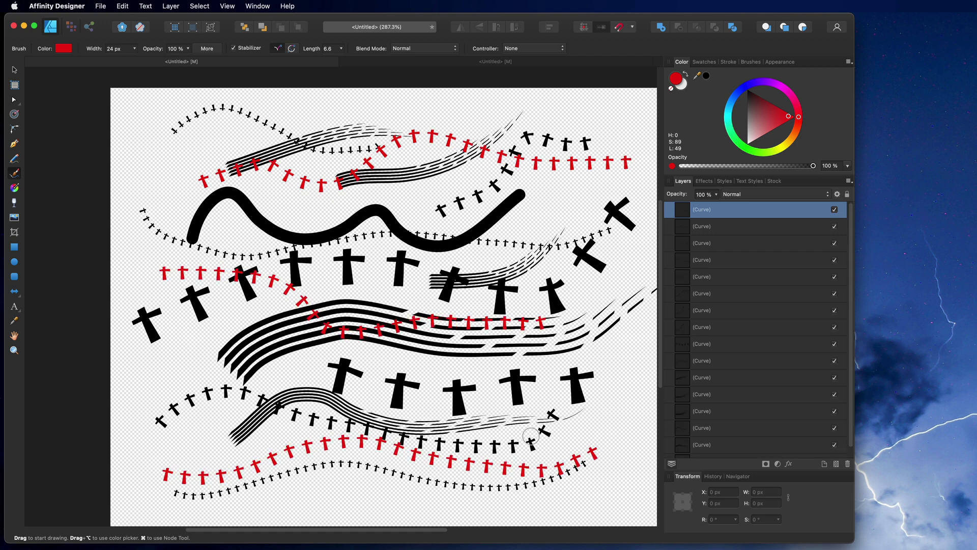